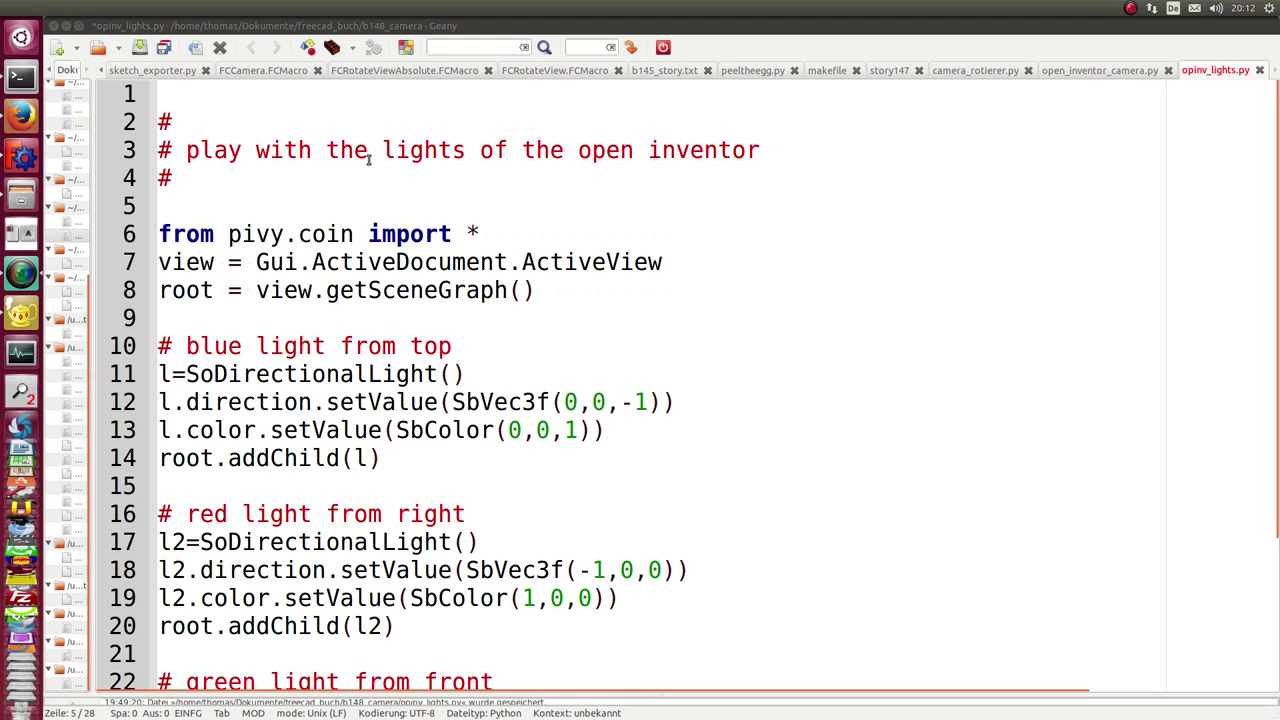
# Review the script's header and the blue top light's colour and downward direction vector.
pyautogui.moveTo(369, 160); pyautogui.dragTo(452, 150)
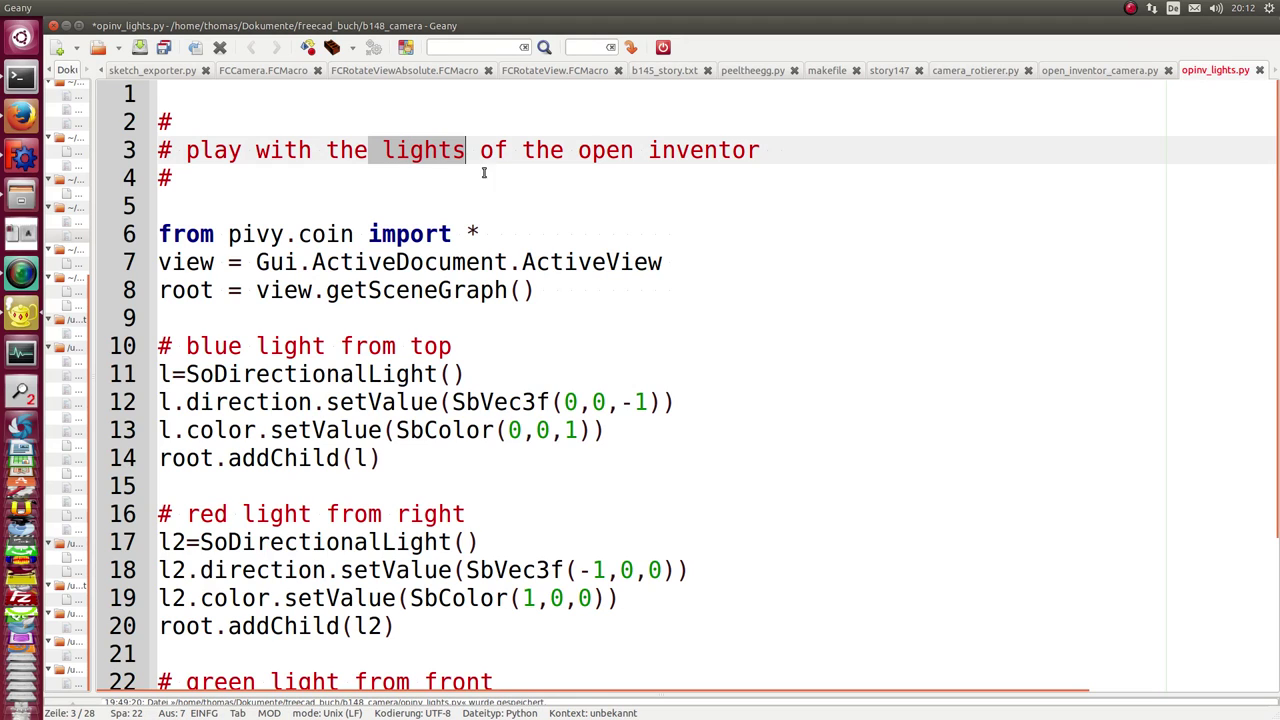
pyautogui.click(491, 180)
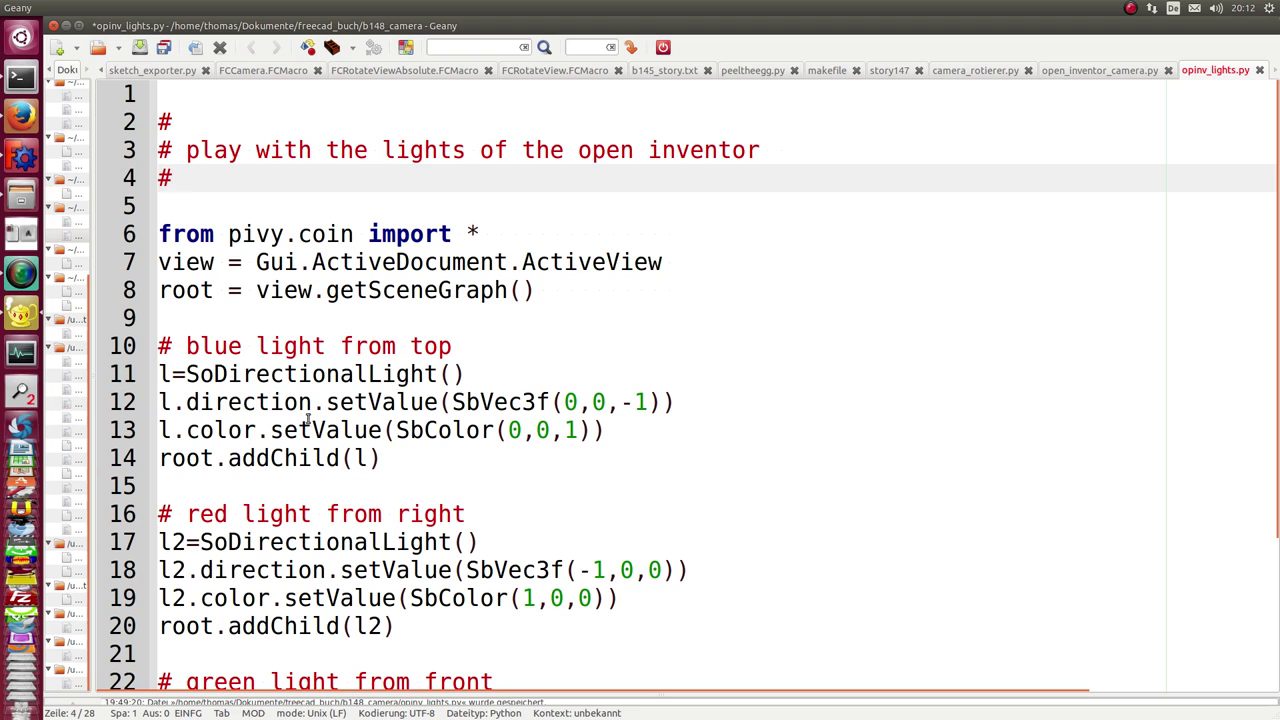
pyautogui.moveTo(176, 343); pyautogui.dragTo(247, 346)
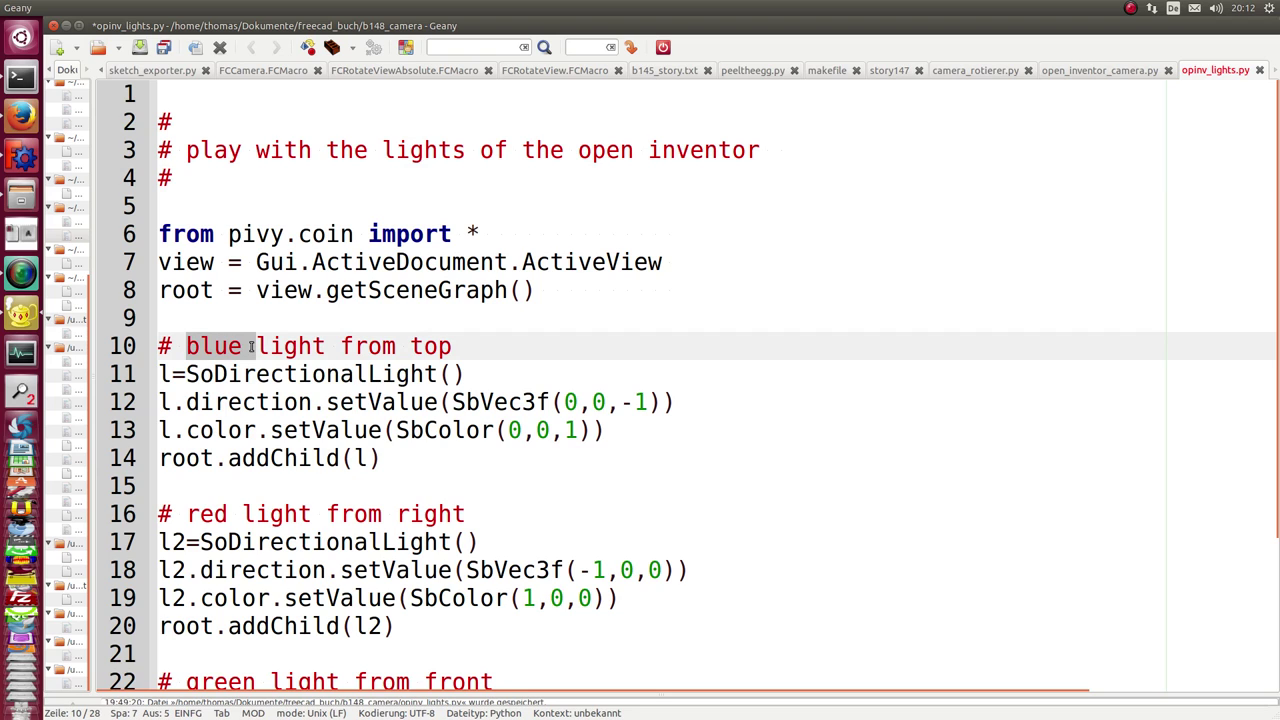
pyautogui.moveTo(407, 346); pyautogui.dragTo(439, 346)
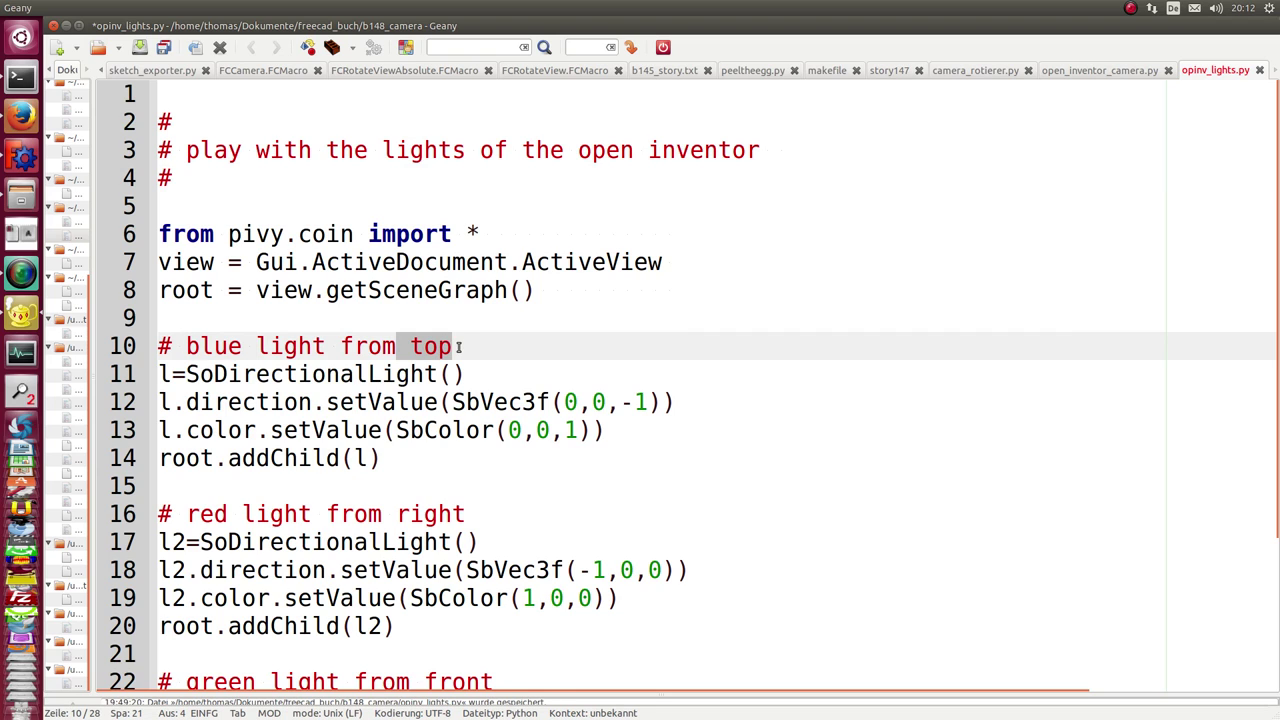
pyautogui.moveTo(392, 430); pyautogui.dragTo(583, 430)
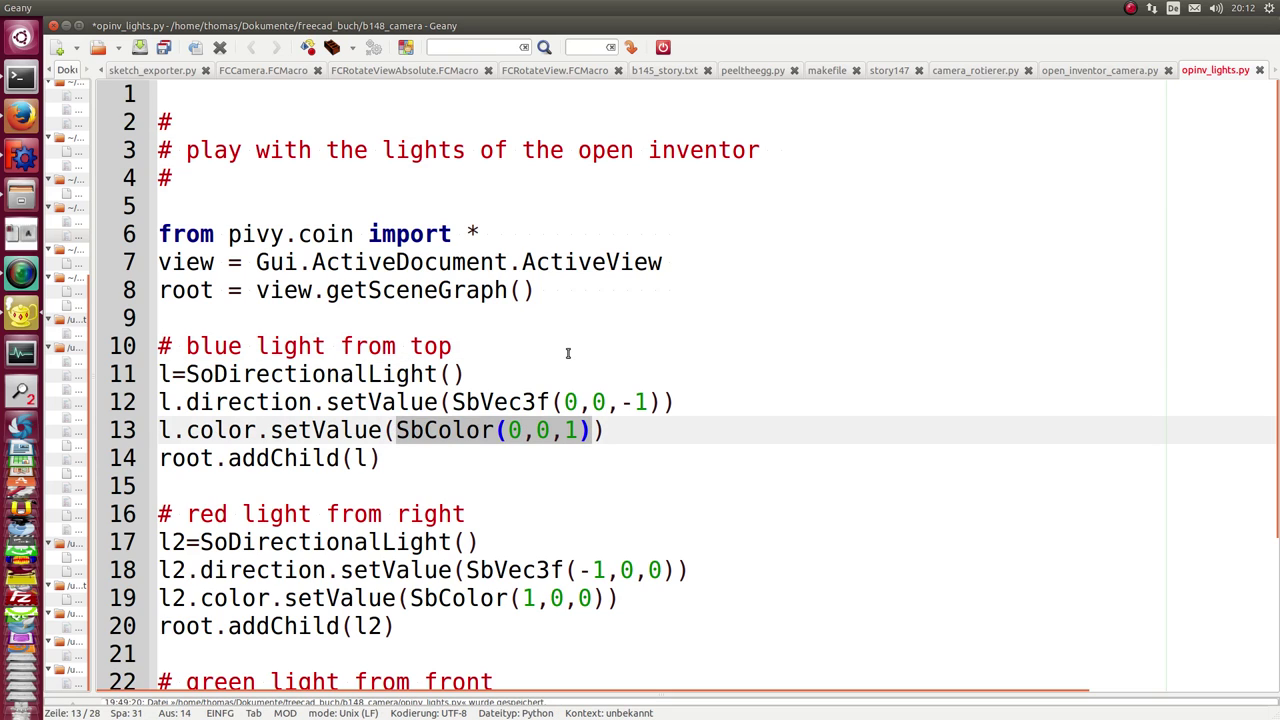
pyautogui.moveTo(453, 401); pyautogui.dragTo(658, 401)
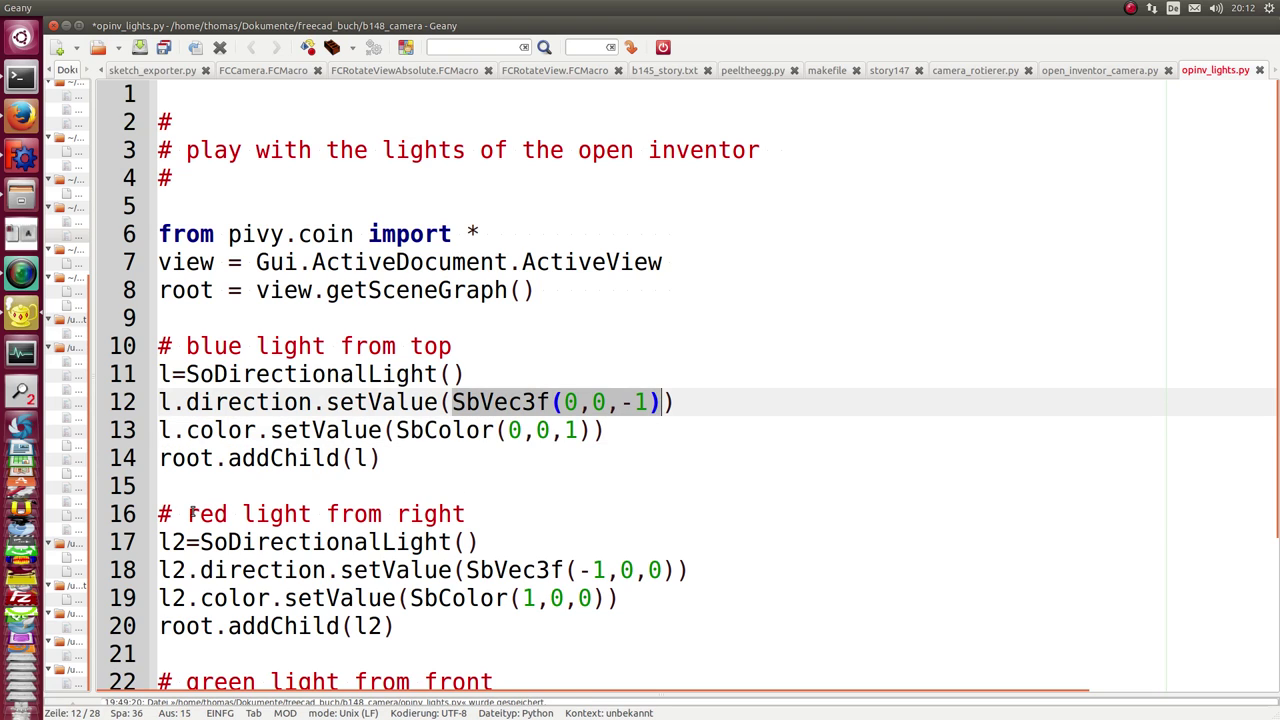
# Review the red right-side light's colour value and direction vector in the script.
pyautogui.moveTo(189, 513); pyautogui.dragTo(230, 513)
pyautogui.moveTo(519, 597); pyautogui.dragTo(592, 597)
pyautogui.moveTo(399, 513)
pyautogui.mouseDown()
pyautogui.moveTo(452, 513)
pyautogui.moveTo(478, 530)
pyautogui.mouseUp()
pyautogui.moveTo(575, 570); pyautogui.dragTo(659, 570)
pyautogui.click(576, 500)
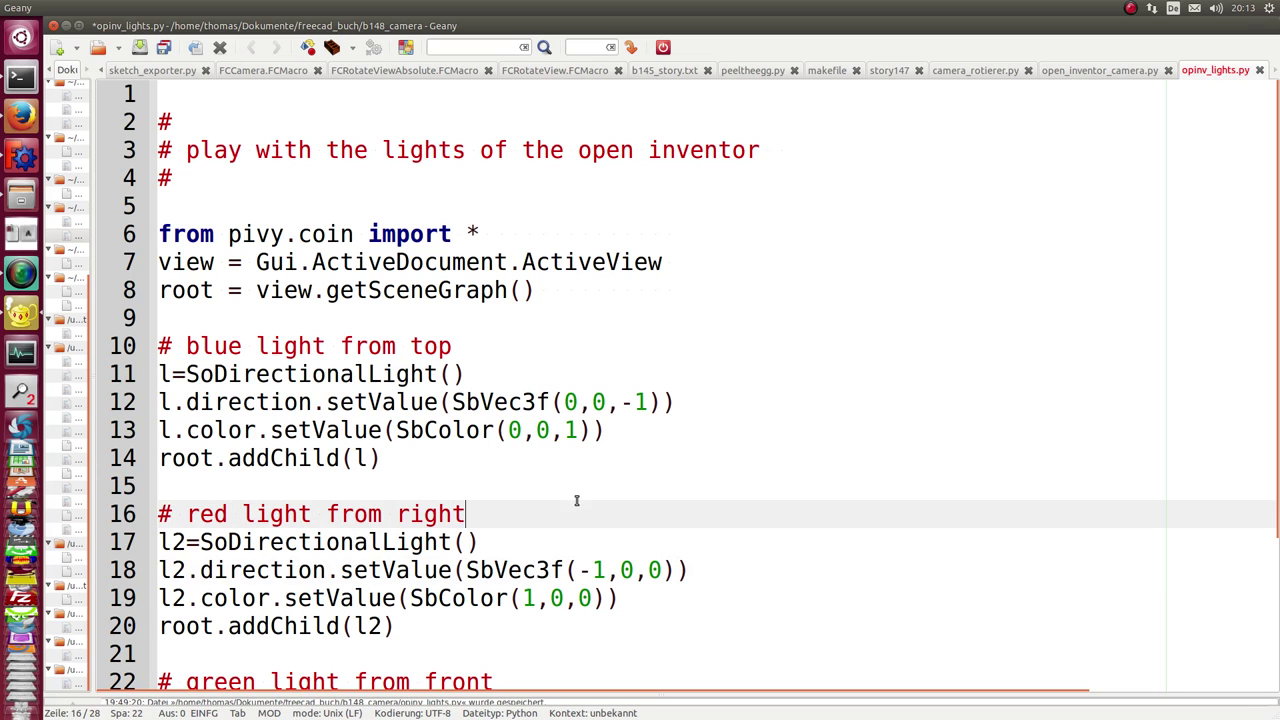
pyautogui.click(389, 480)
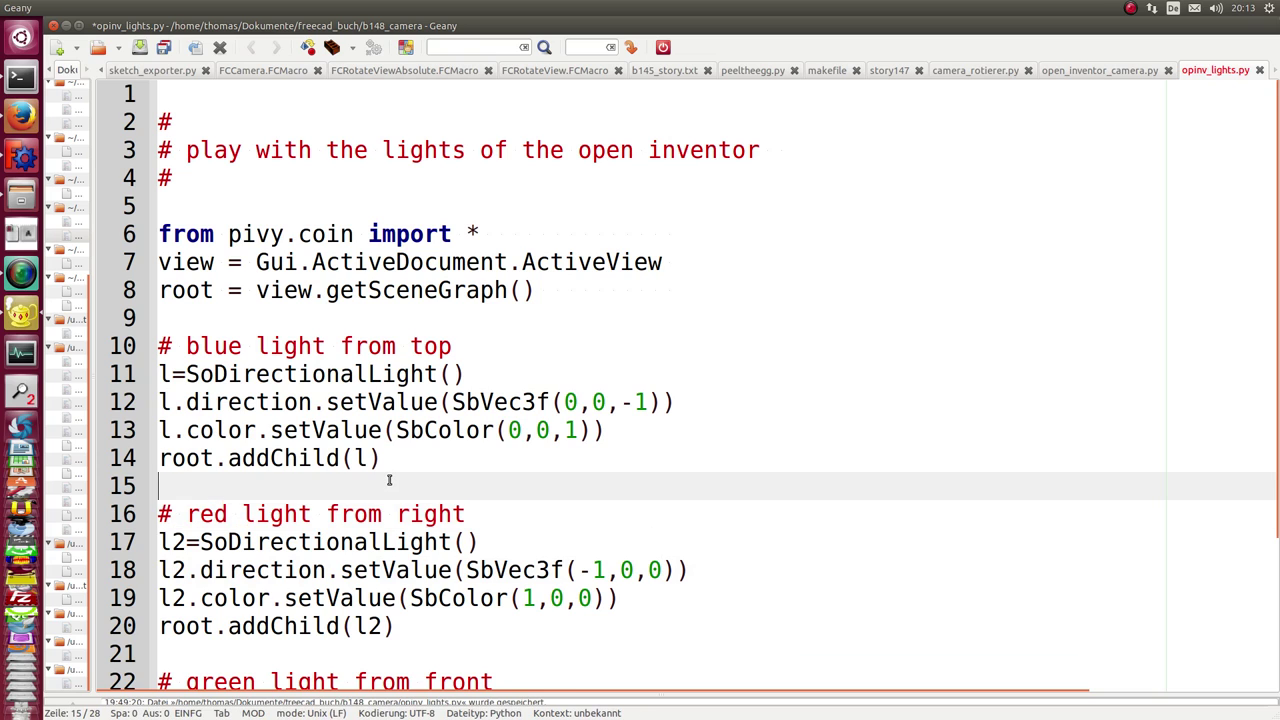
# Zoom the editor out to show the whole script, select all of it, and switch to FreeCAD.
pyautogui.hotkey('ctrl', '-')
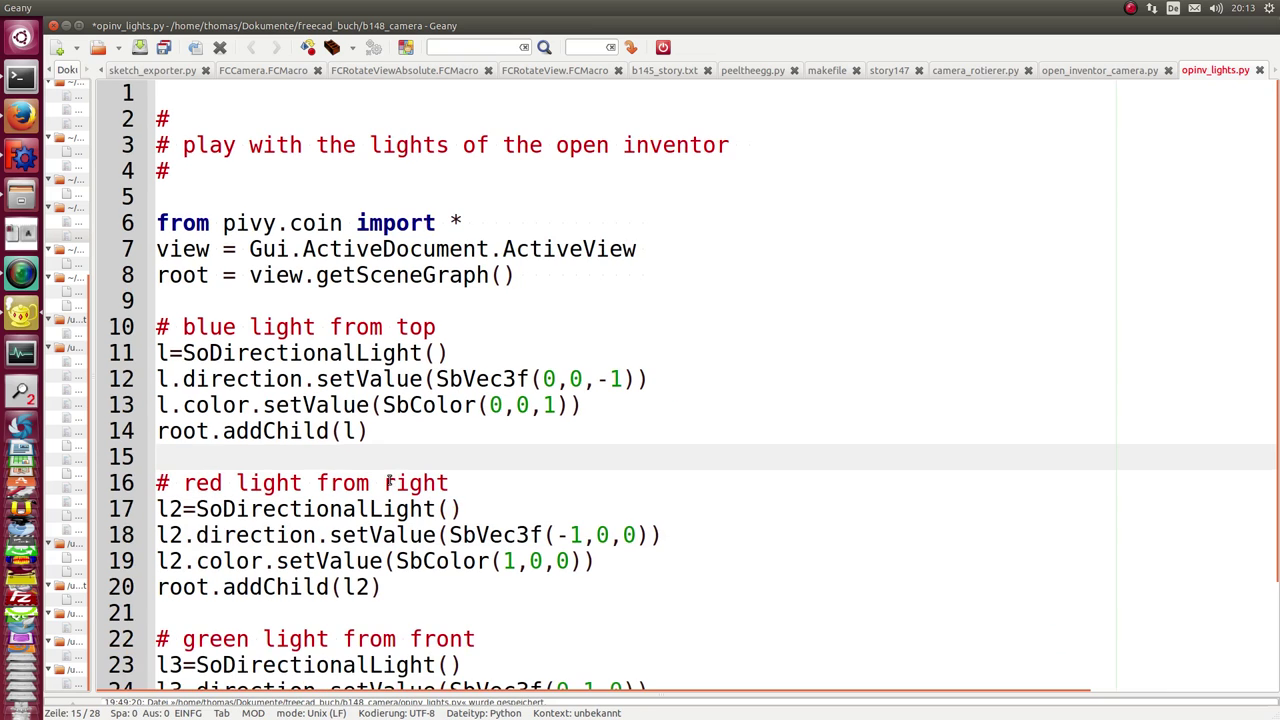
pyautogui.hotkey('ctrl', '-')
pyautogui.hotkey('ctrl', '-')
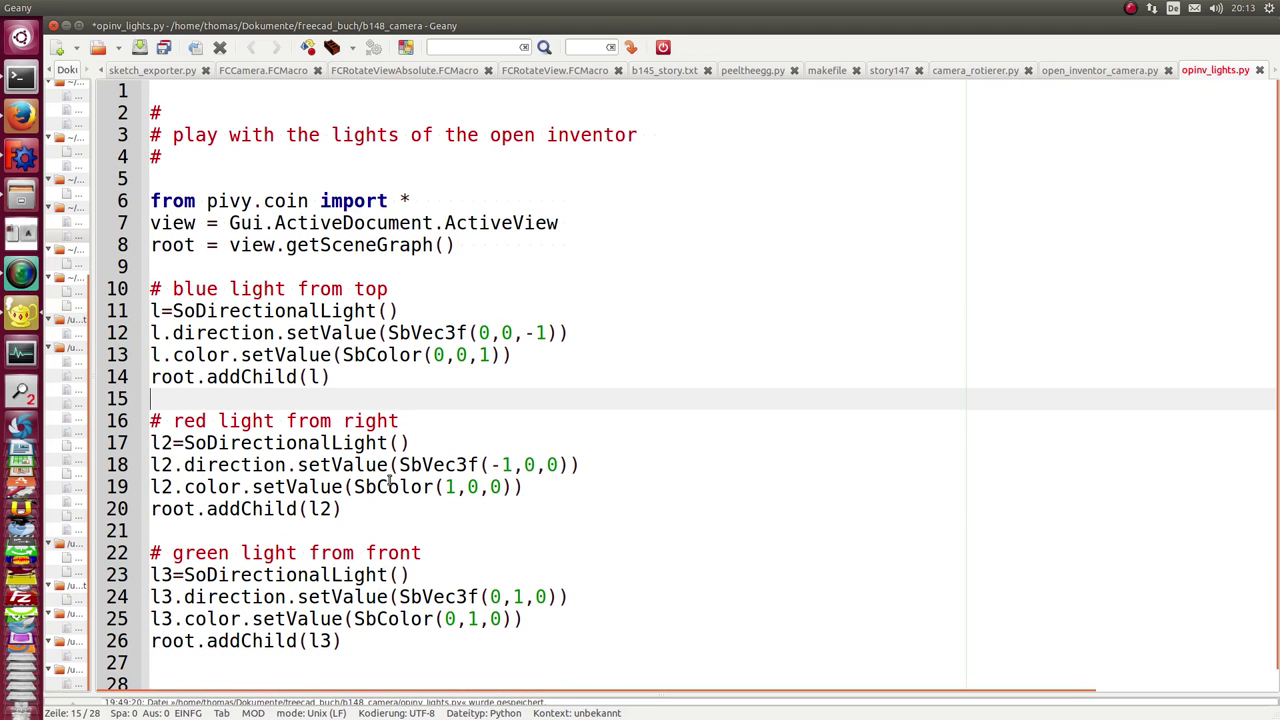
pyautogui.hotkey('ctrl', 'a')
pyautogui.hotkey('ctrl', 'c')
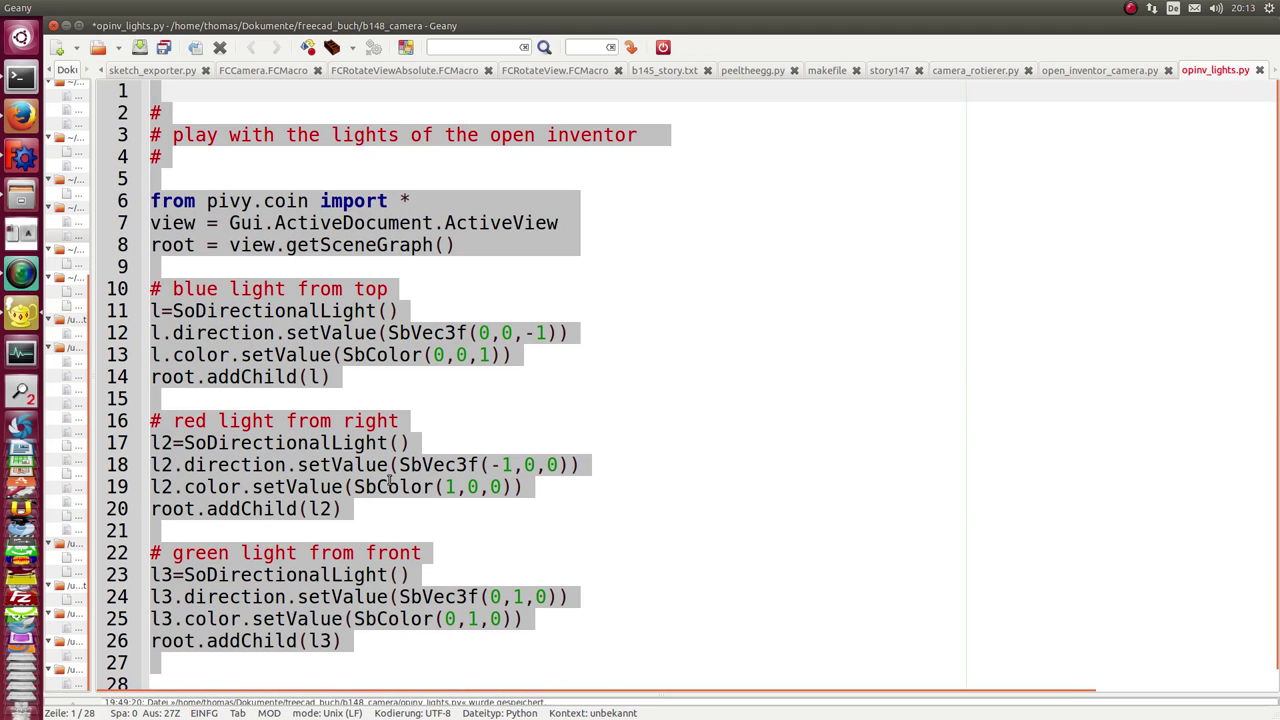
pyautogui.moveTo(22, 500)
pyautogui.click(30, 152)
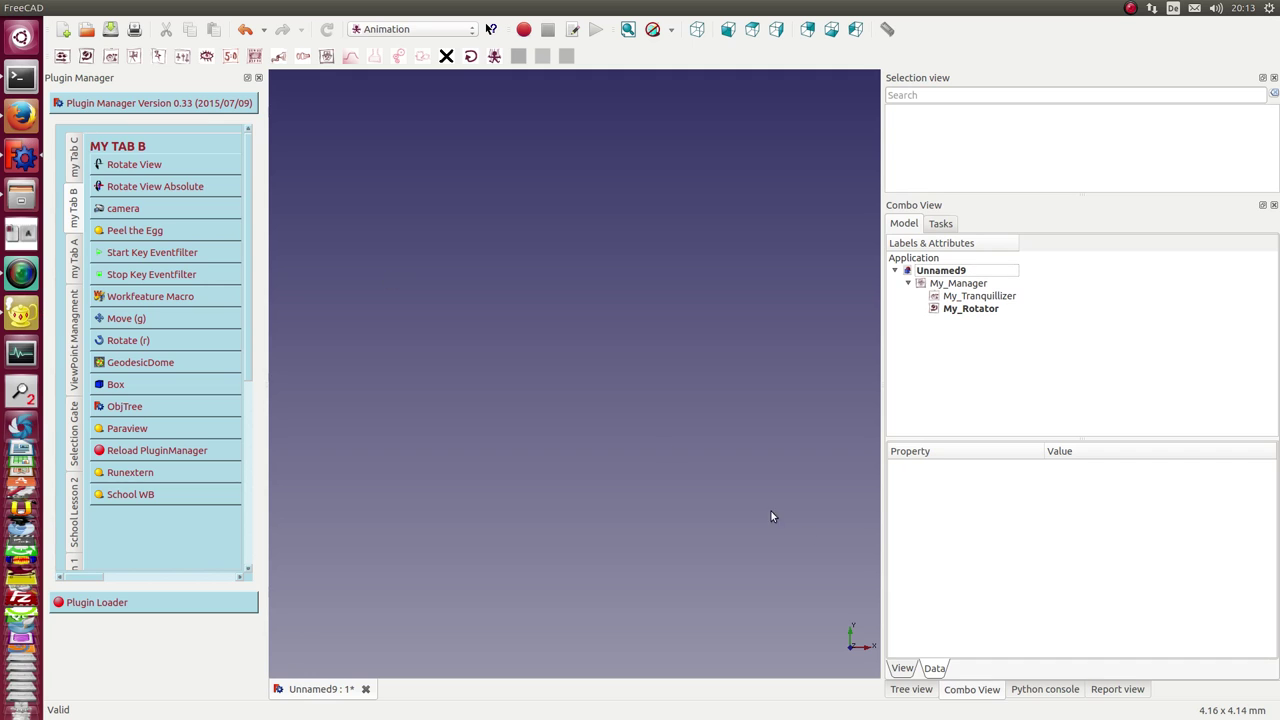
# Clear the Python console, paste and run the three-light script, then add a box.
pyautogui.click(1049, 689)
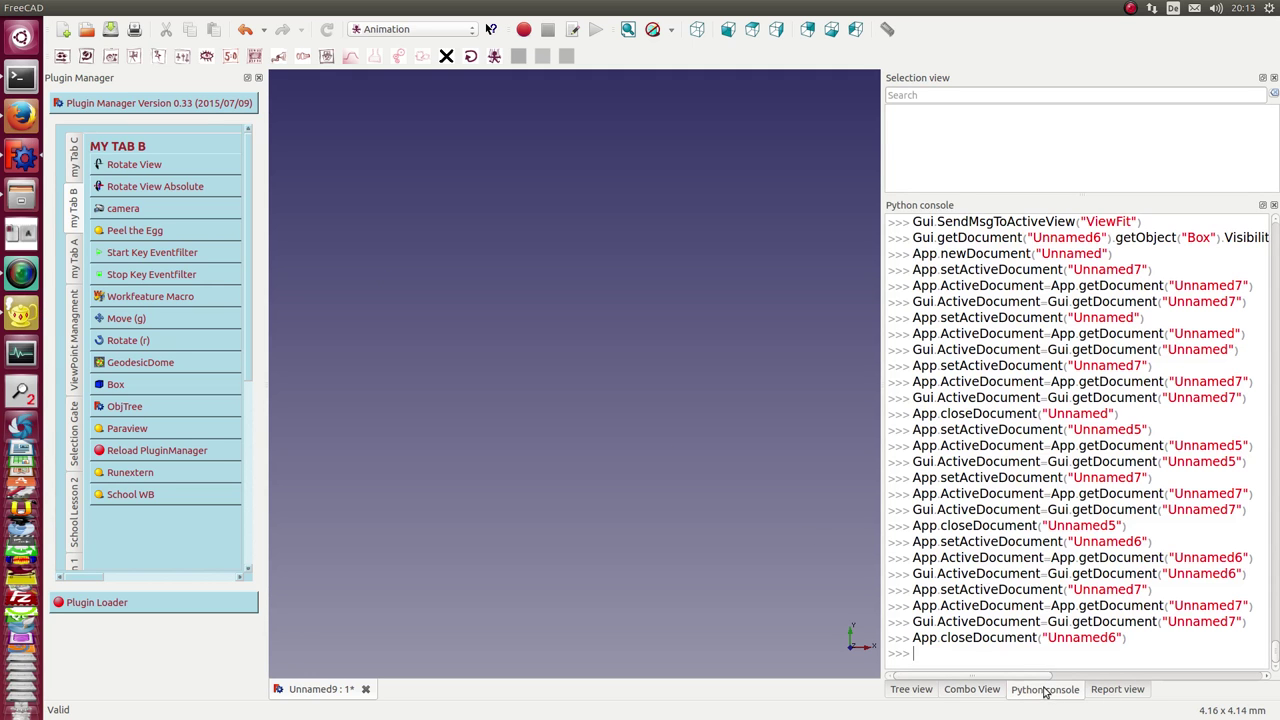
pyautogui.rightClick(967, 578)
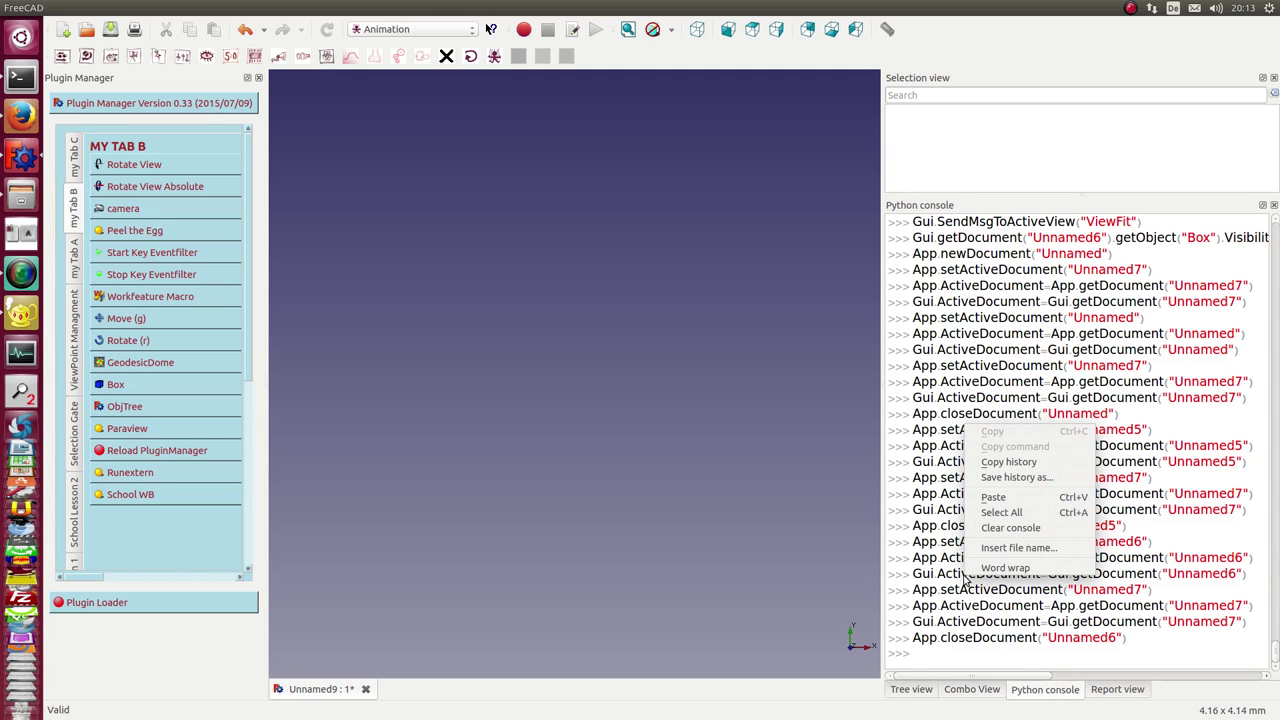
pyautogui.click(991, 527)
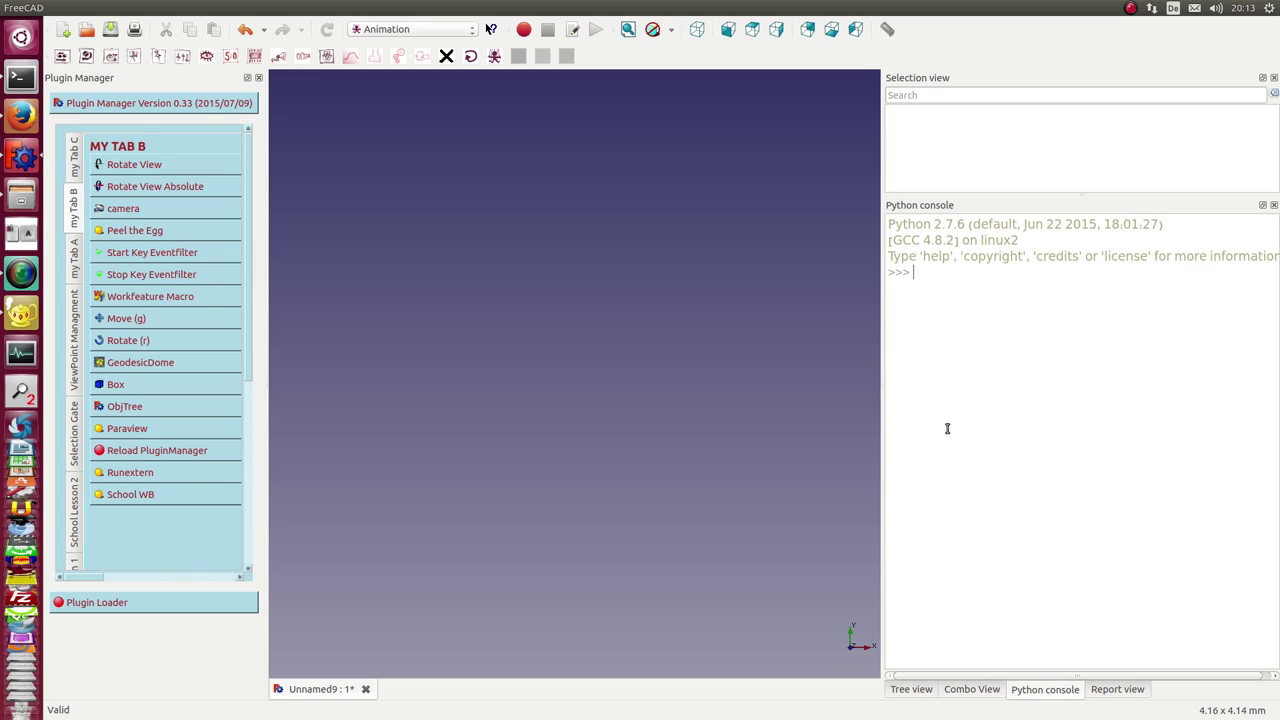
pyautogui.hotkey('ctrl', 'v')
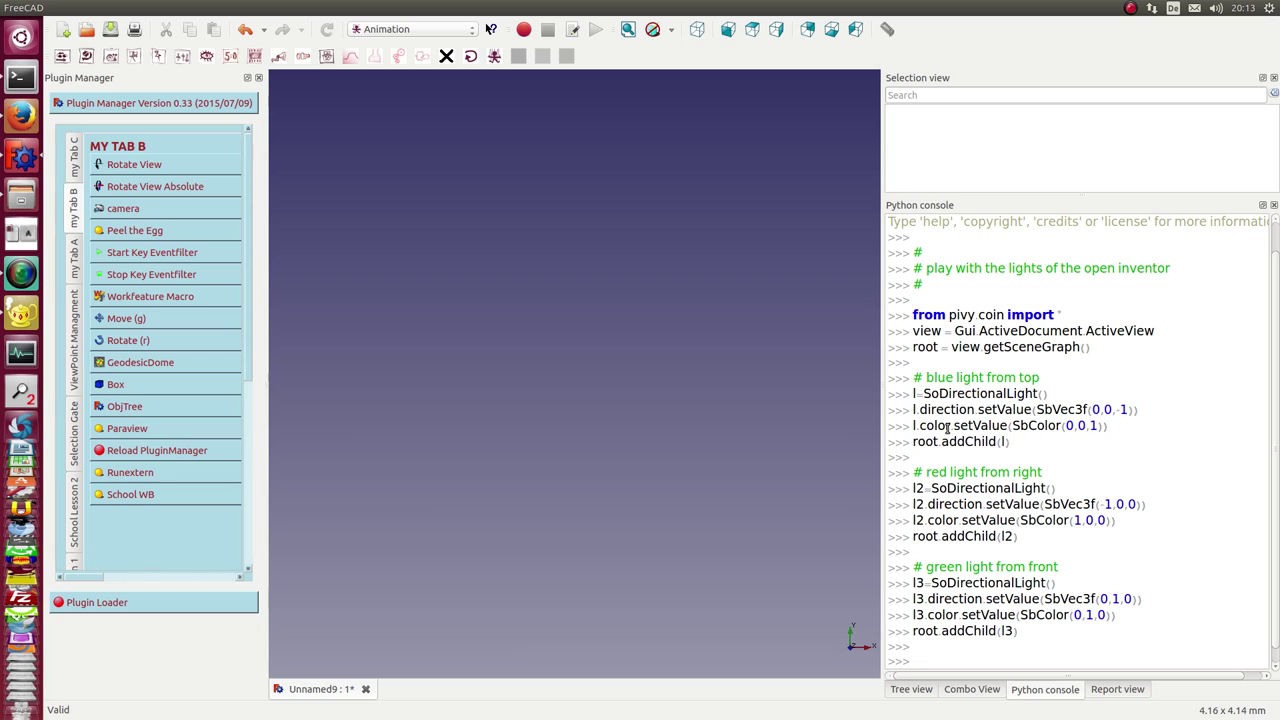
pyautogui.press('Return')
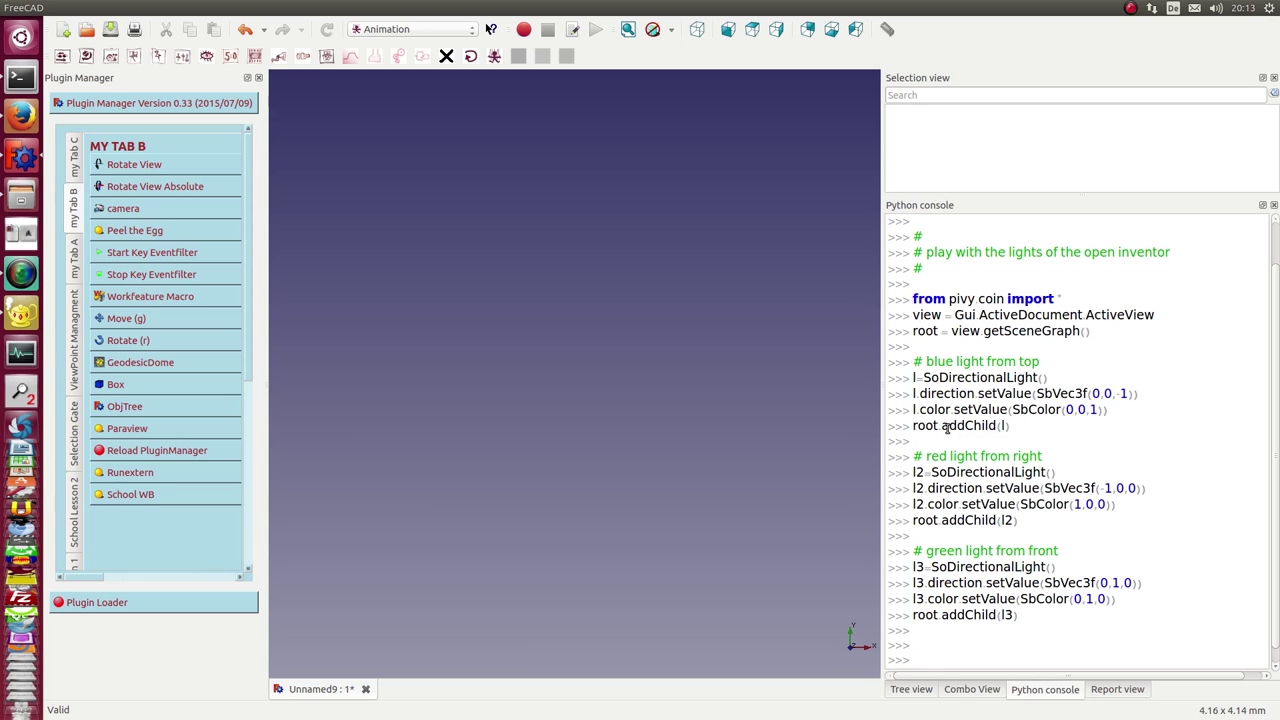
pyautogui.click(113, 386)
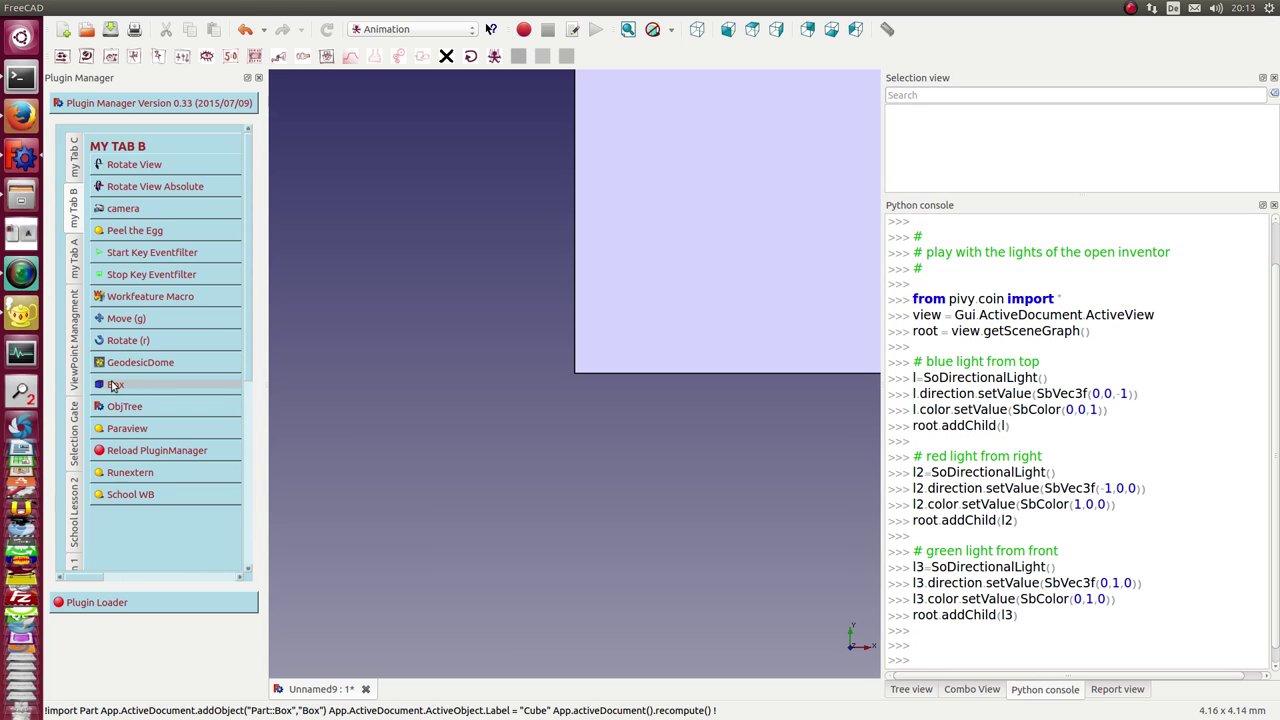
# Fit the box in isometric view, zoom out and tilt it to show blue, red and green faces.
pyautogui.click(628, 29)
pyautogui.press('0')
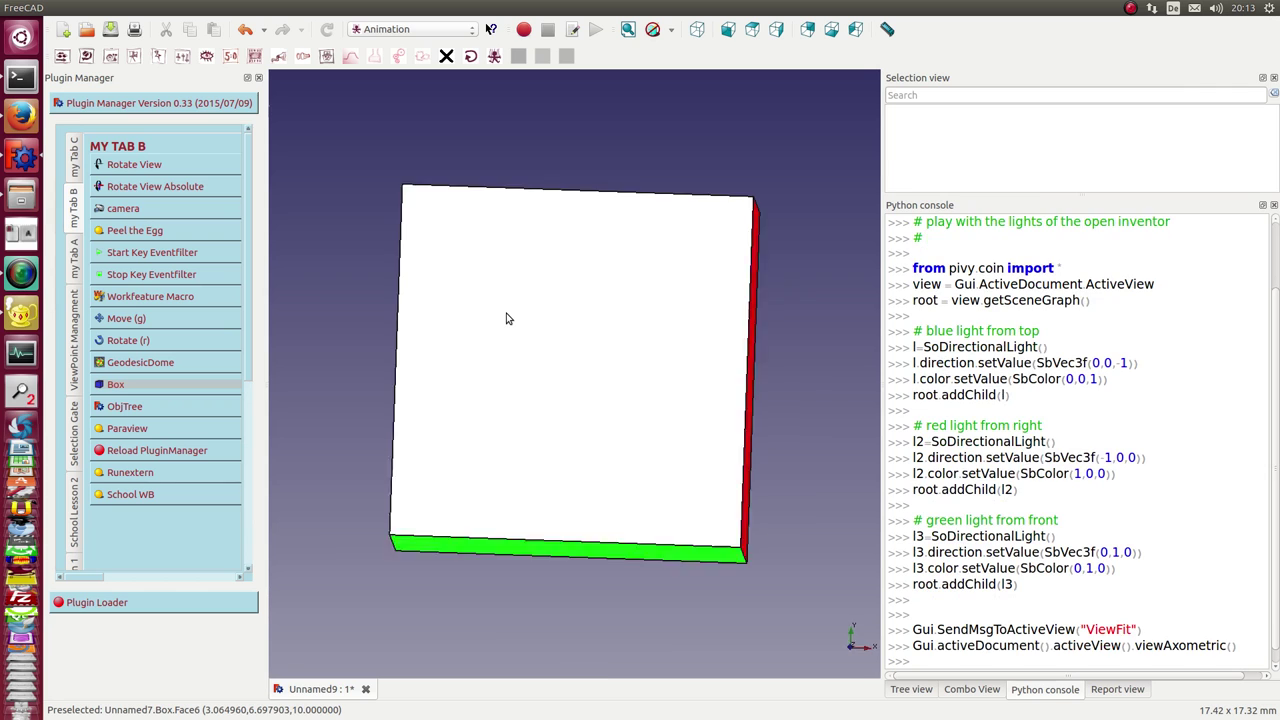
pyautogui.scroll(-3, 413, 507)
pyautogui.scroll(-2, 411, 500)
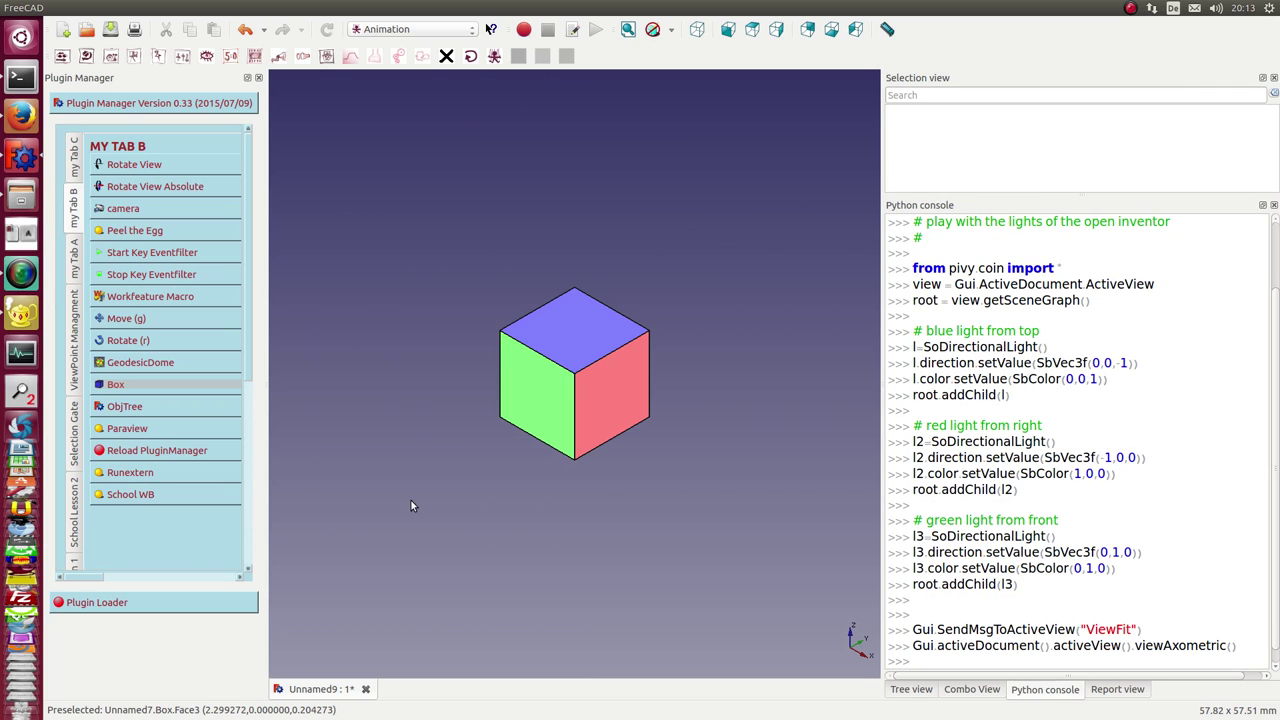
pyautogui.moveTo(416, 503)
pyautogui.mouseDown(button='middle')
pyautogui.moveTo(587, 238)
pyautogui.moveTo(741, 473)
pyautogui.moveTo(651, 517)
pyautogui.moveTo(369, 466)
pyautogui.mouseUp(button='middle')
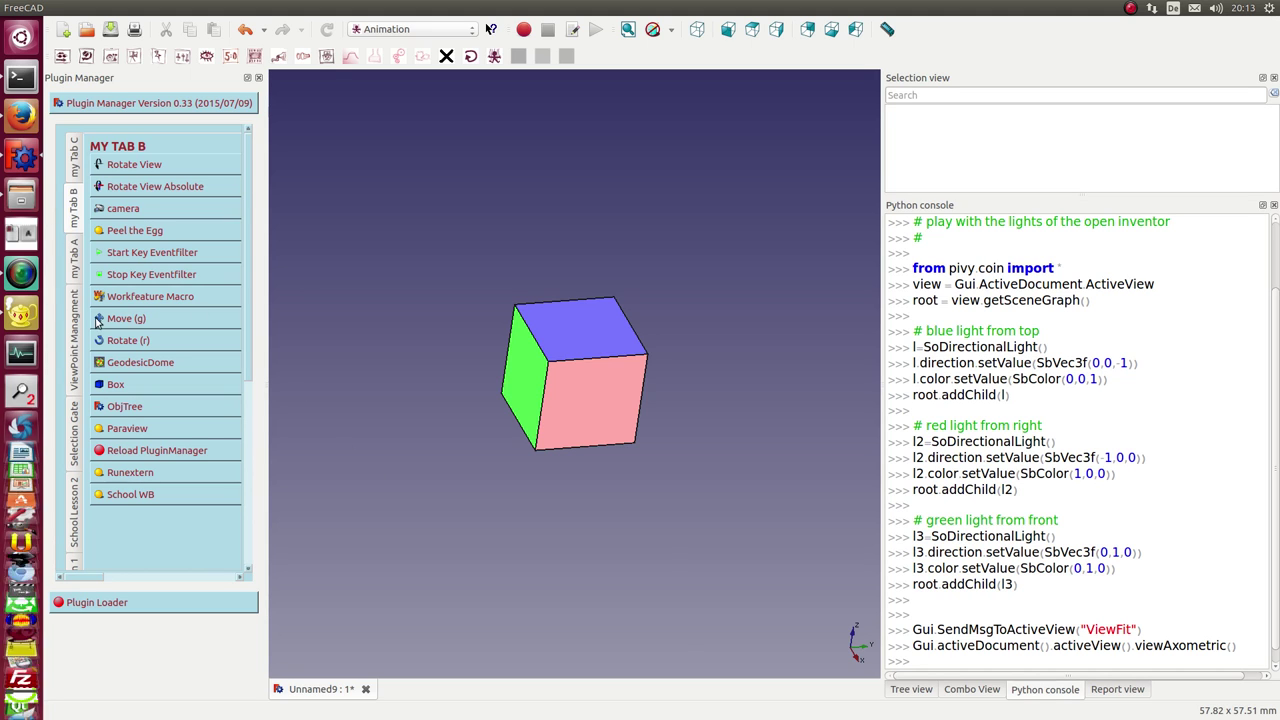
# Create a geodesic dome with radius 10 and frequency 3.
pyautogui.click(125, 366)
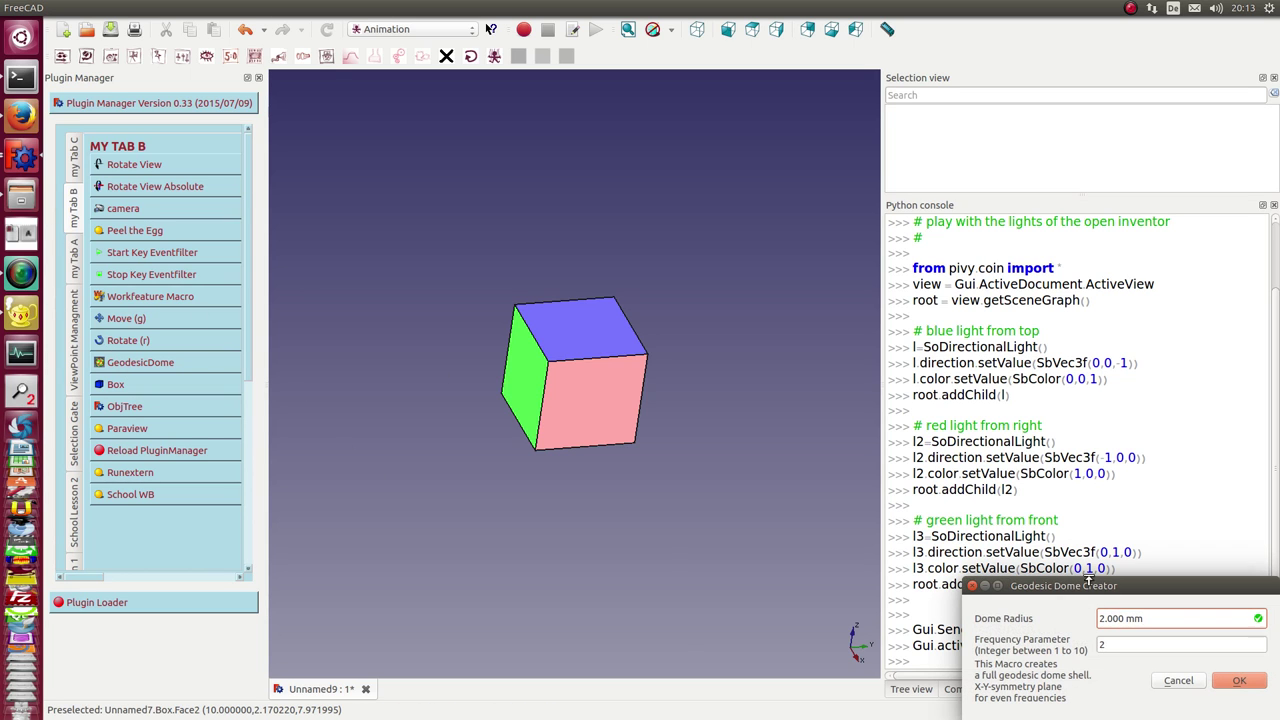
pyautogui.moveTo(1080, 595)
pyautogui.mouseDown()
pyautogui.moveTo(623, 294)
pyautogui.moveTo(524, 253)
pyautogui.mouseUp()
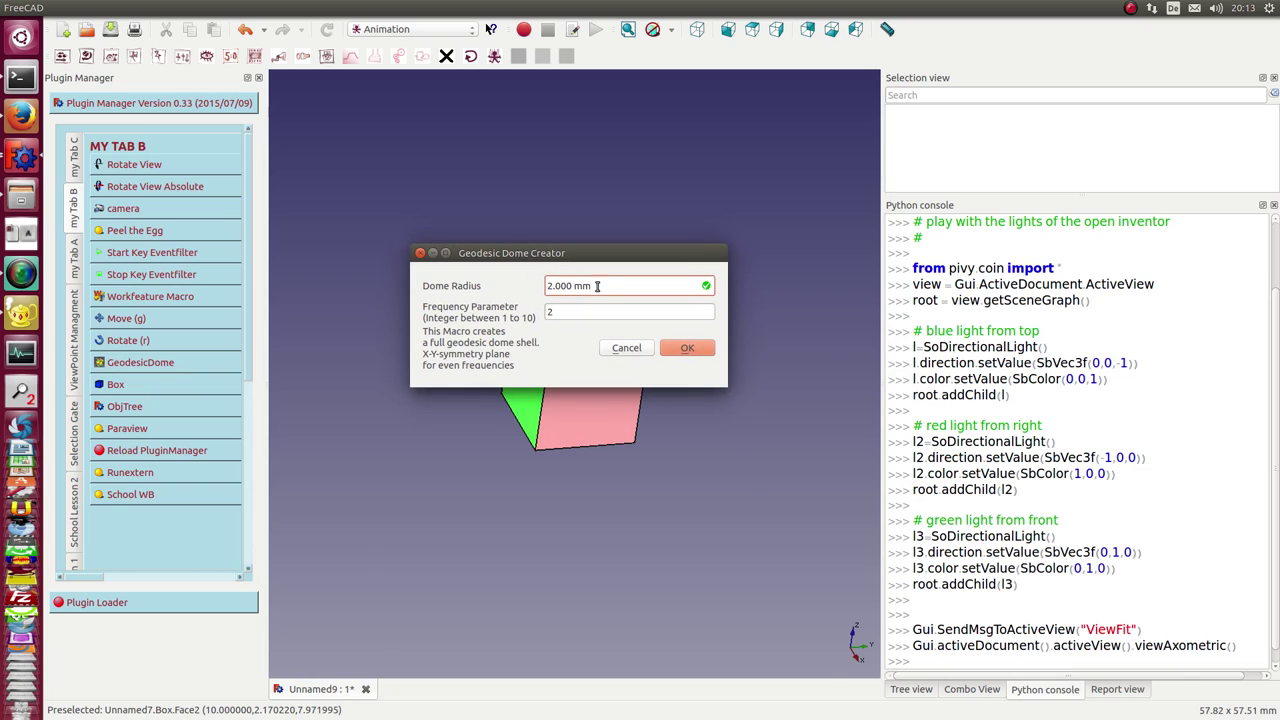
pyautogui.moveTo(597, 286); pyautogui.dragTo(509, 288)
pyautogui.write('10')
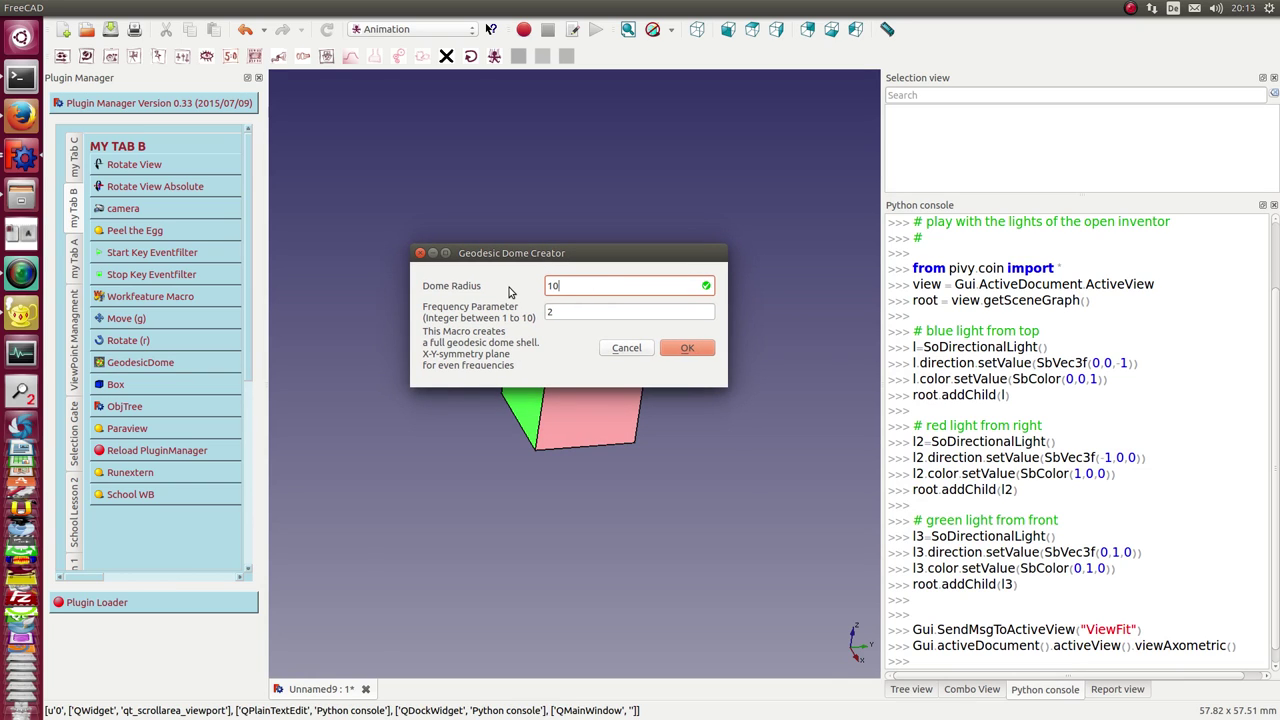
pyautogui.click(576, 311)
pyautogui.press('BackSpace')
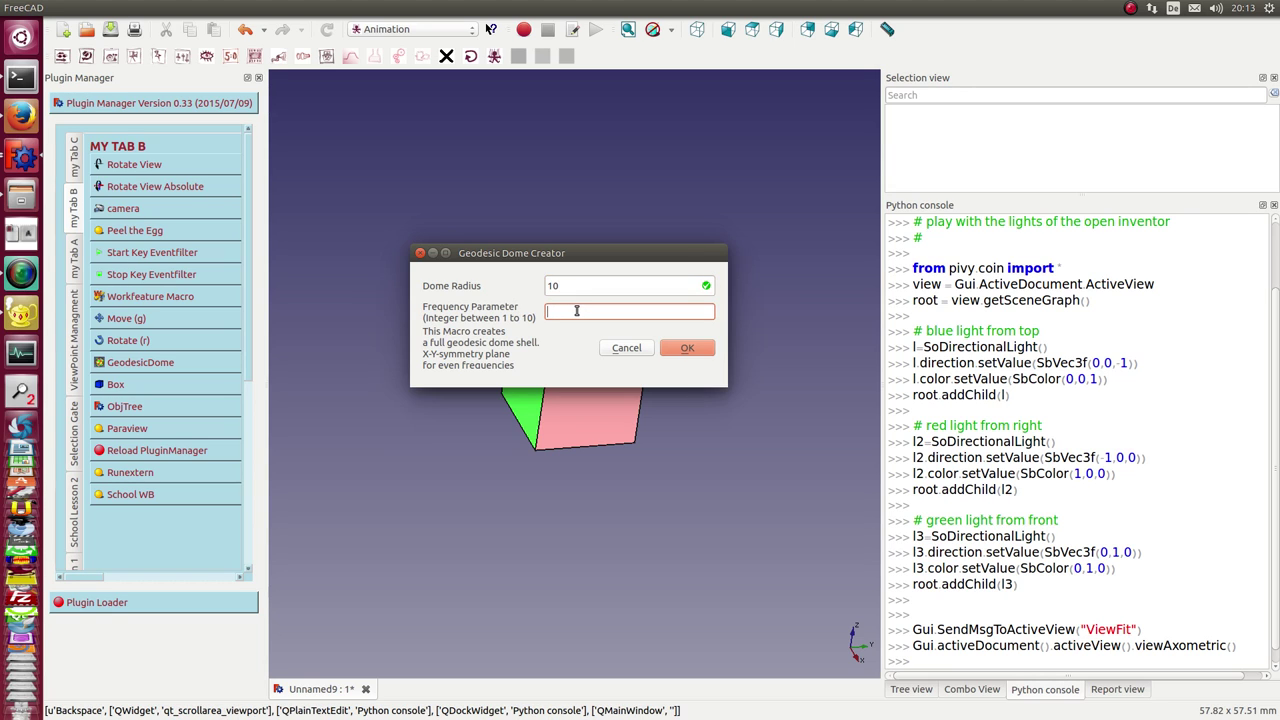
pyautogui.write('3')
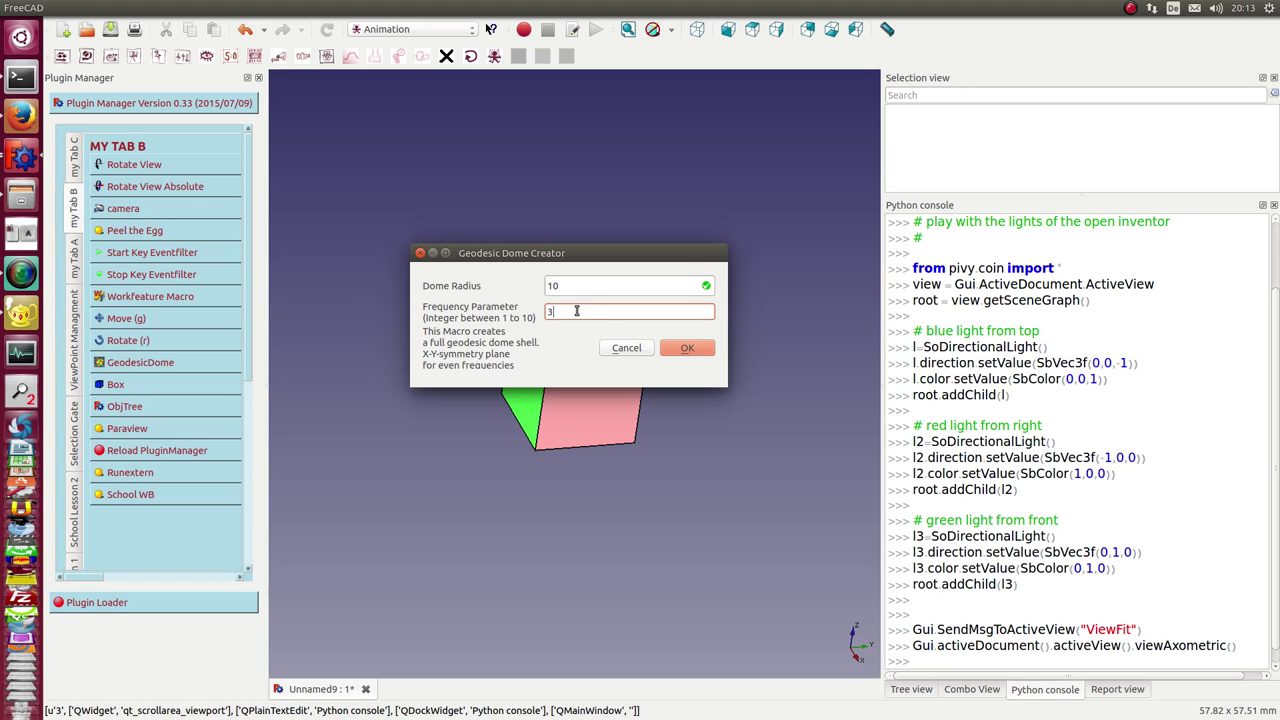
pyautogui.click(676, 352)
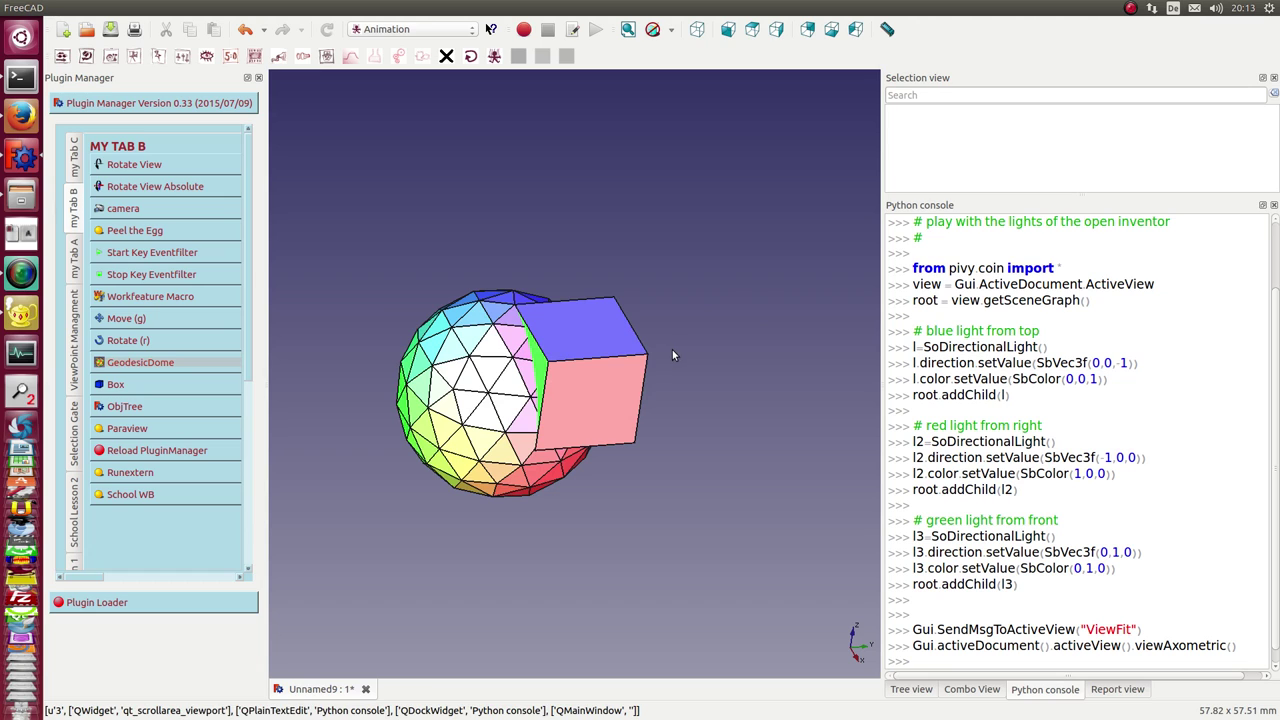
# Delete the cube and recentre the view on the dome.
pyautogui.click(585, 395)
pyautogui.press('Delete')
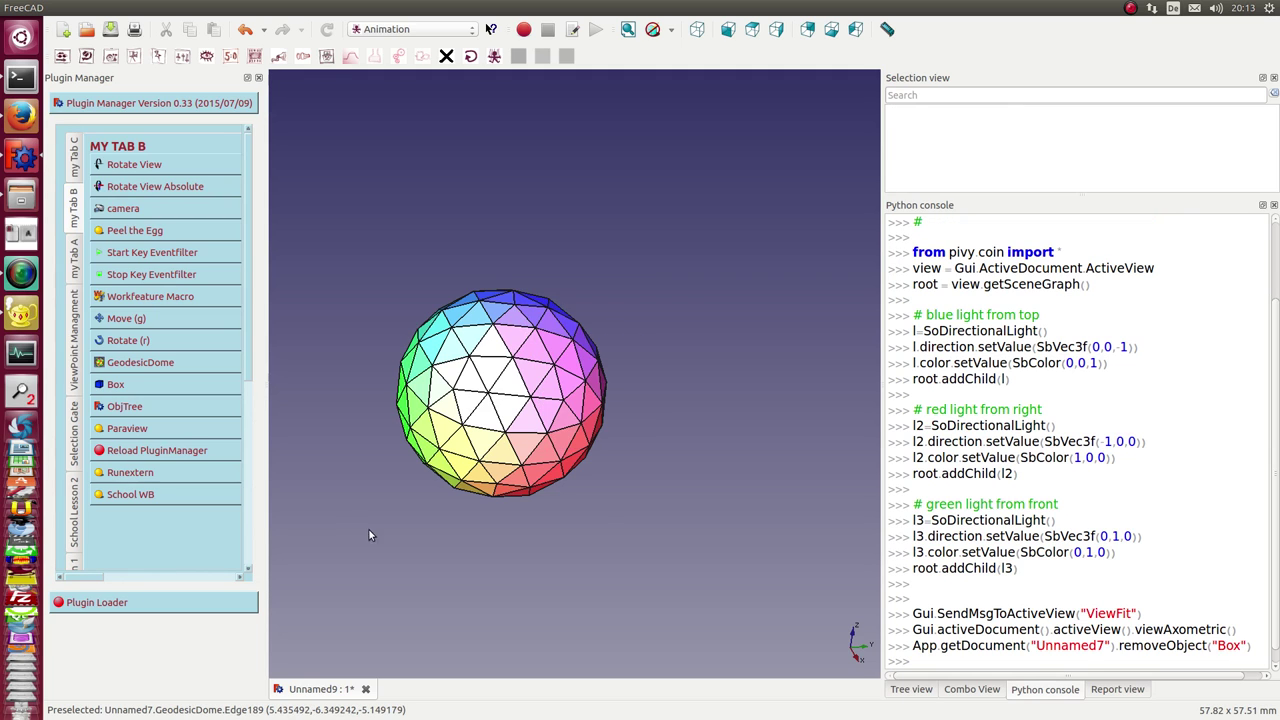
pyautogui.moveTo(385, 528)
pyautogui.mouseDown(button='middle')
pyautogui.moveTo(443, 503)
pyautogui.moveTo(446, 480)
pyautogui.mouseUp(button='middle')
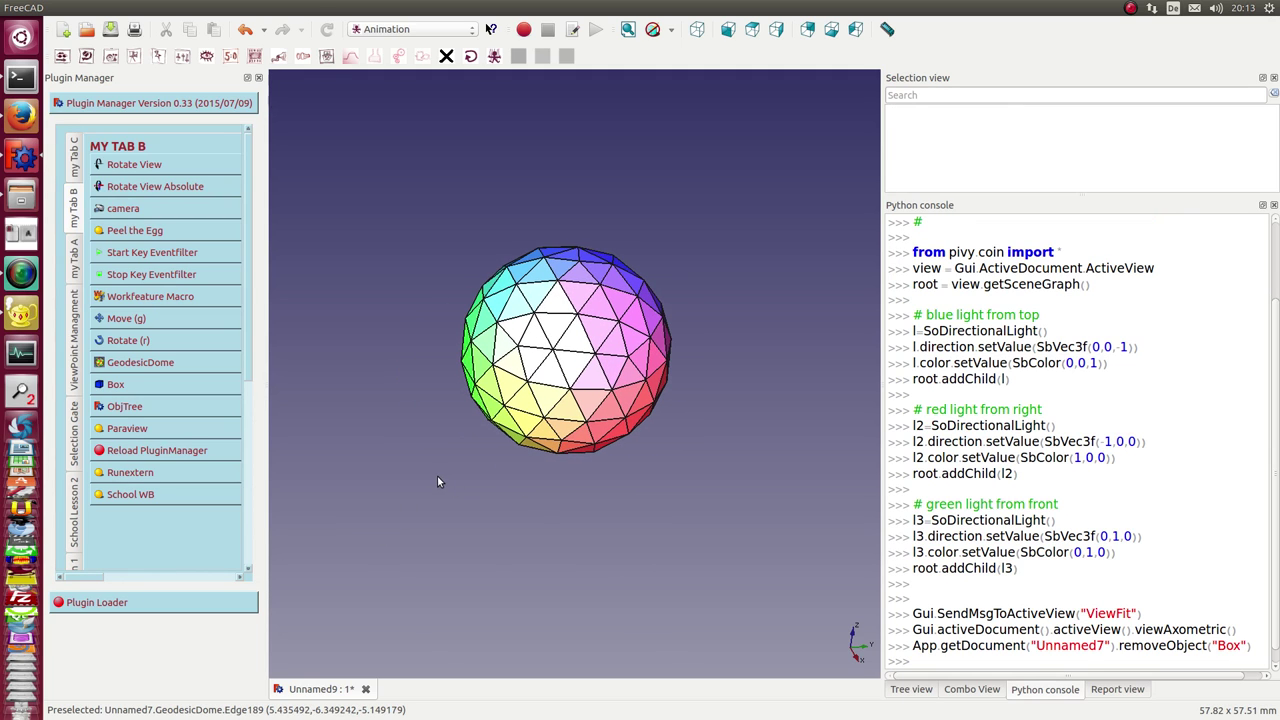
pyautogui.moveTo(137, 8)
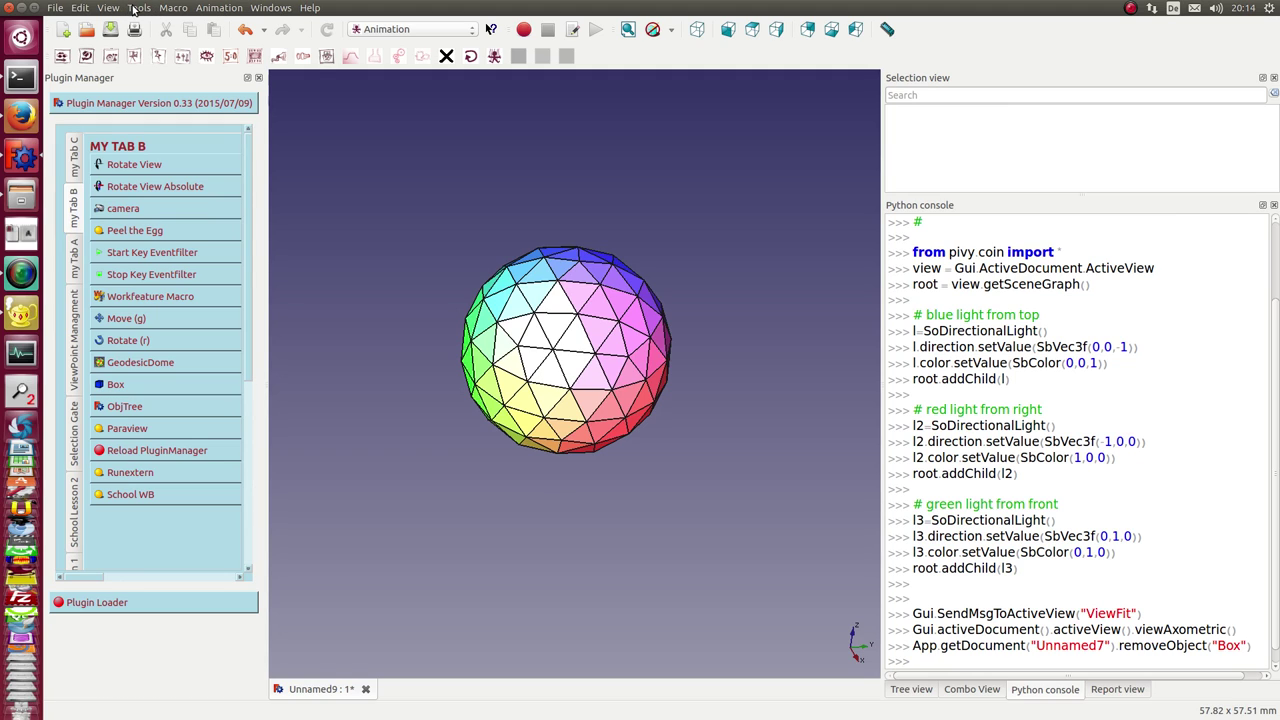
# Spin the dome with the View turntable, lowering then raising the viewing angle, then close it.
pyautogui.click(134, 9)
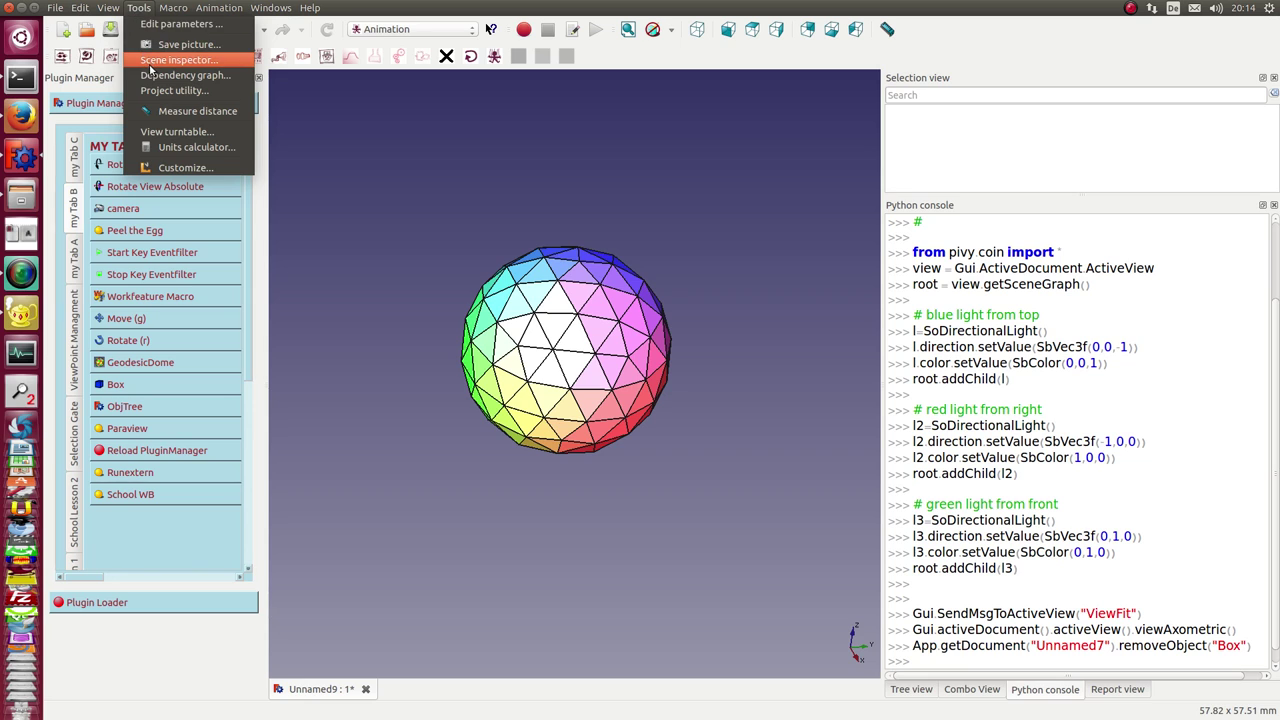
pyautogui.click(181, 133)
pyautogui.moveTo(600, 281); pyautogui.dragTo(206, 261)
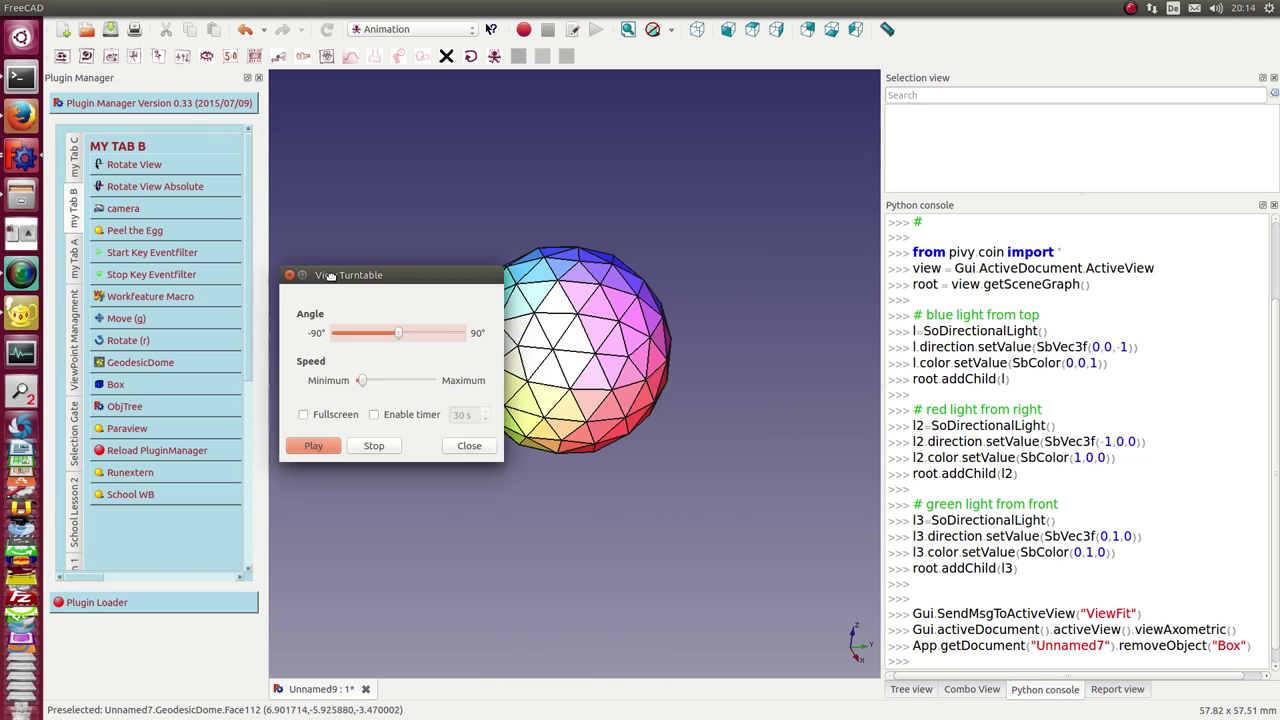
pyautogui.click(168, 432)
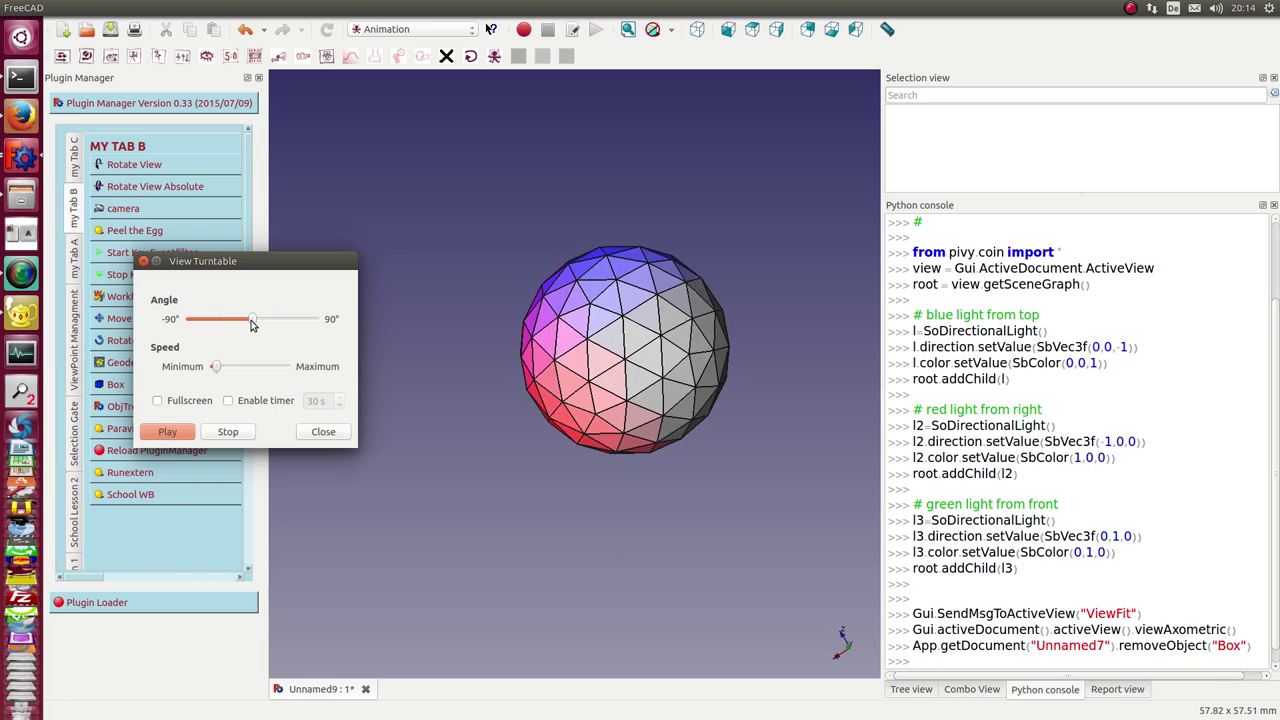
pyautogui.moveTo(252, 322); pyautogui.dragTo(226, 317)
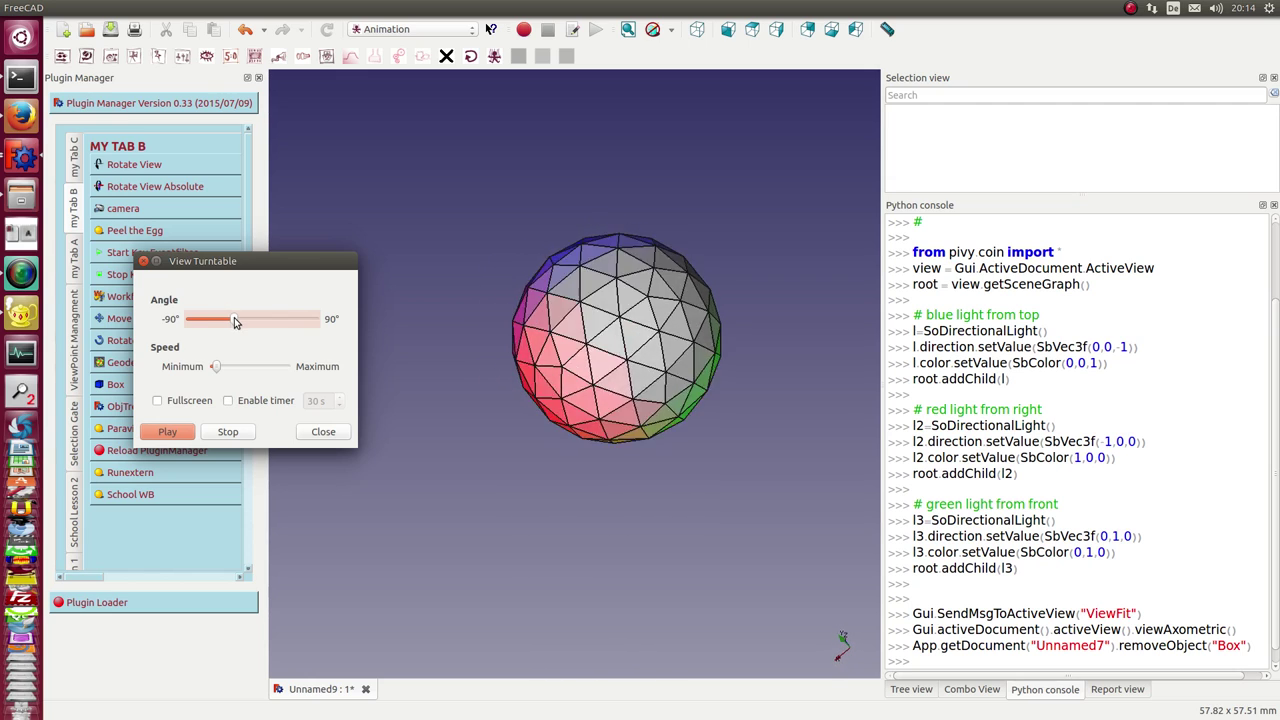
pyautogui.moveTo(228, 321); pyautogui.dragTo(294, 324)
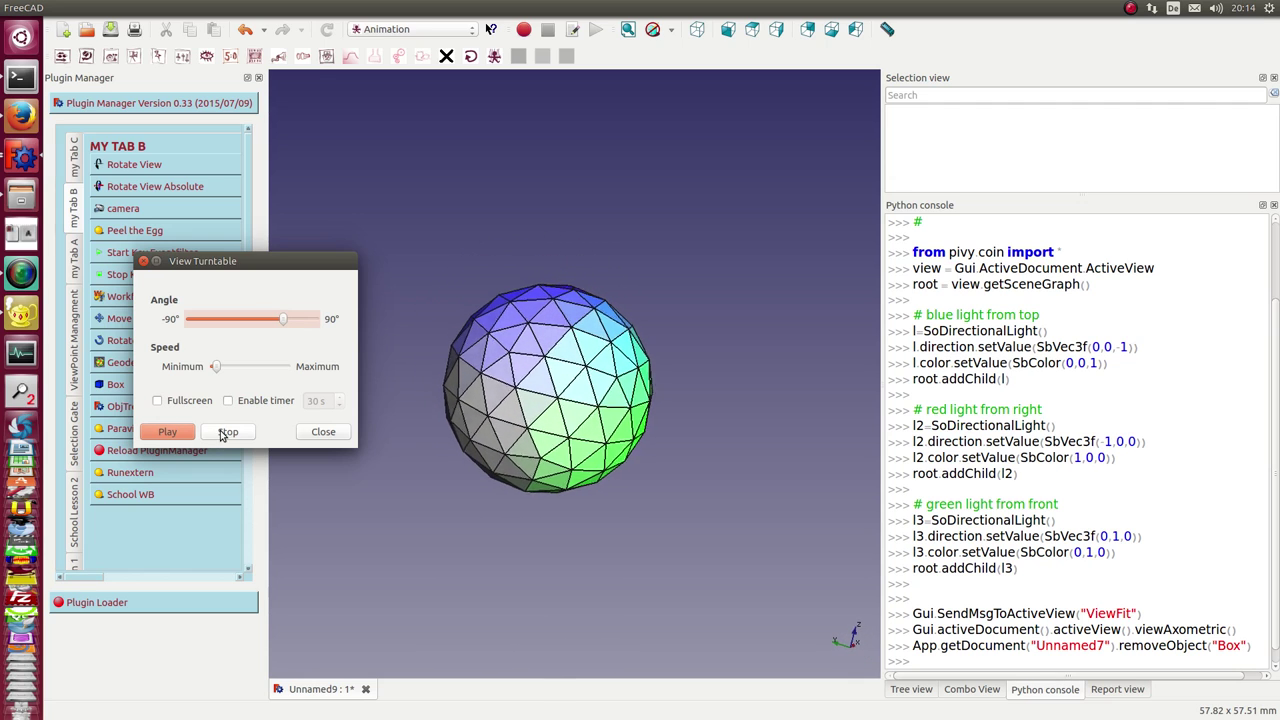
pyautogui.click(323, 436)
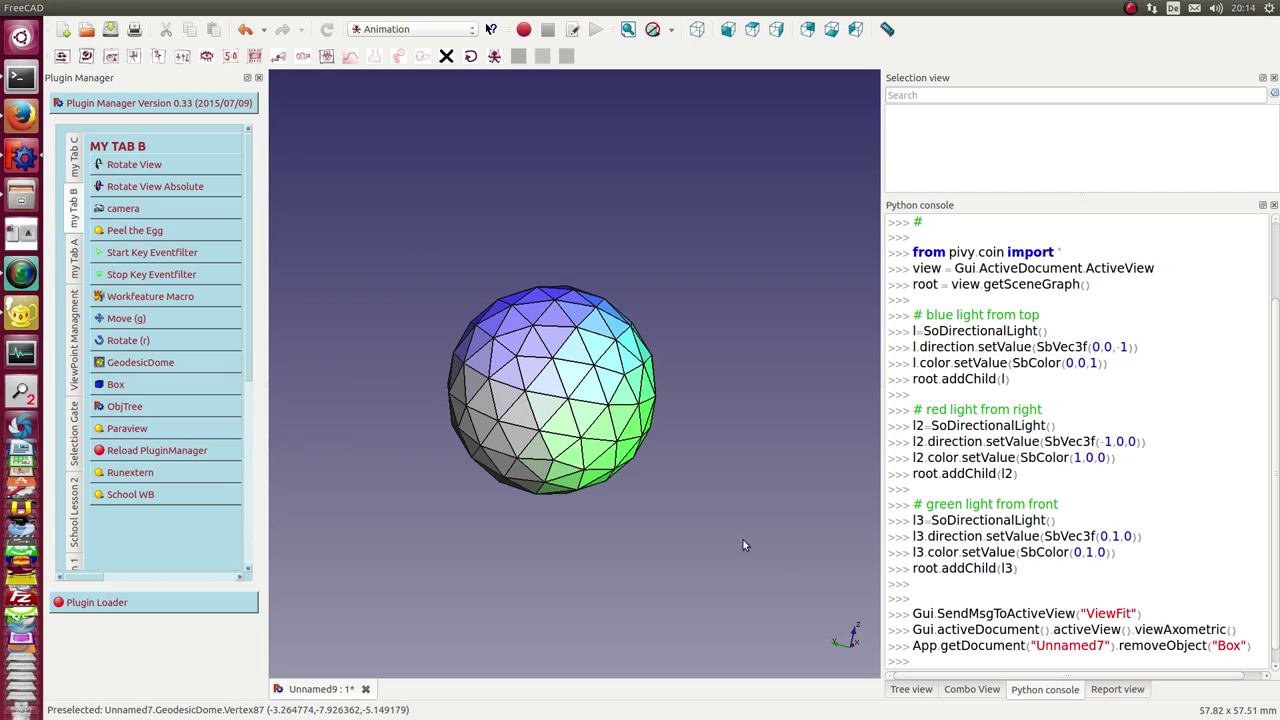
# Set My_Rotator's obj2 property to GeodesicDome in the model tree properties.
pyautogui.click(975, 690)
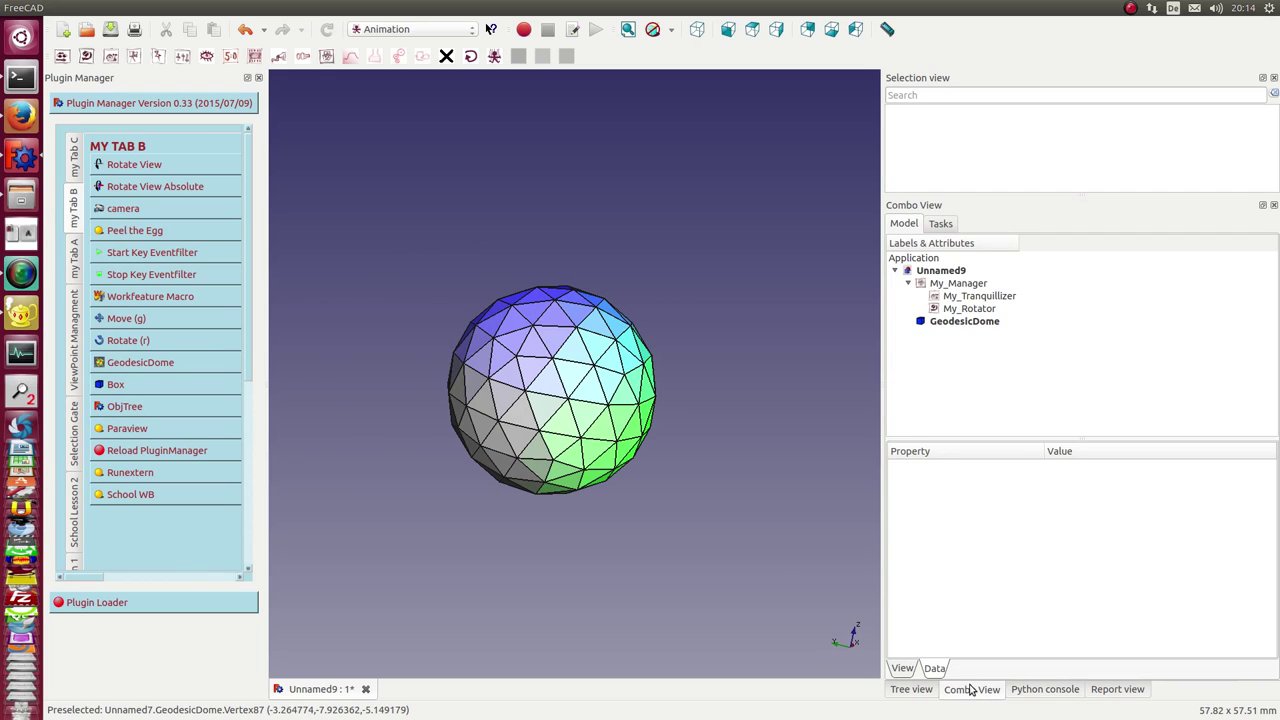
pyautogui.click(970, 310)
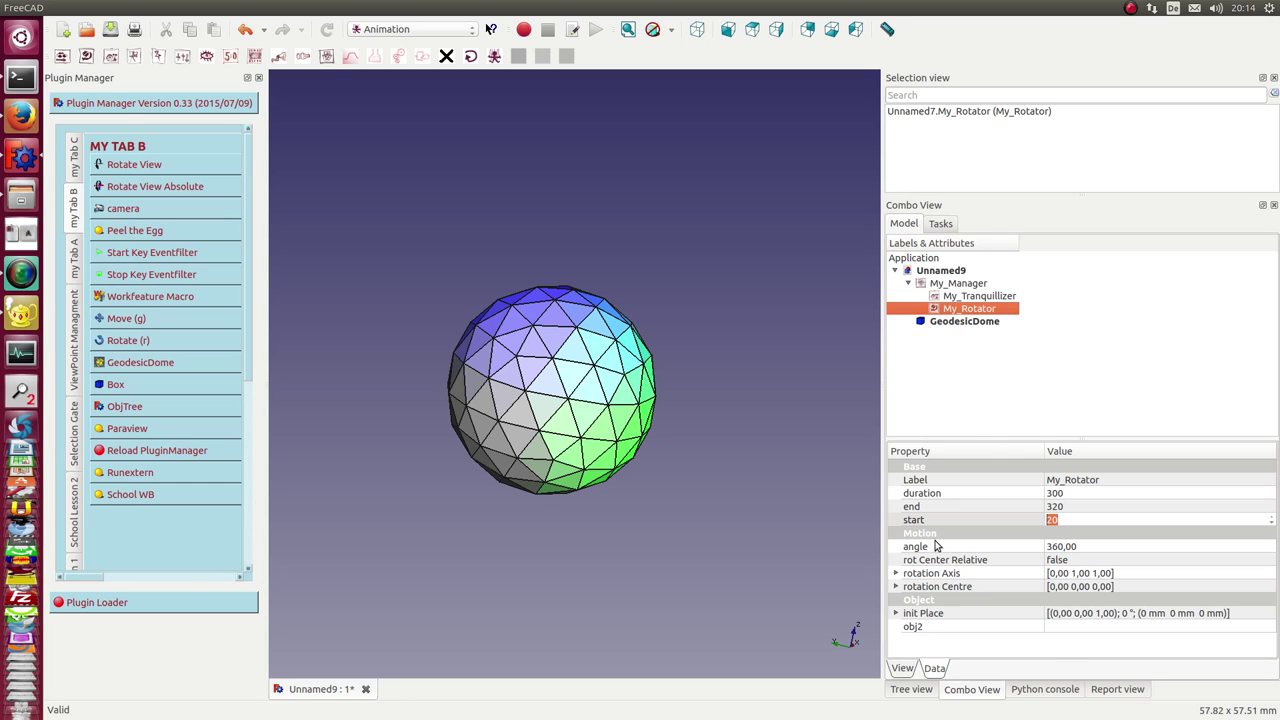
pyautogui.click(1063, 627)
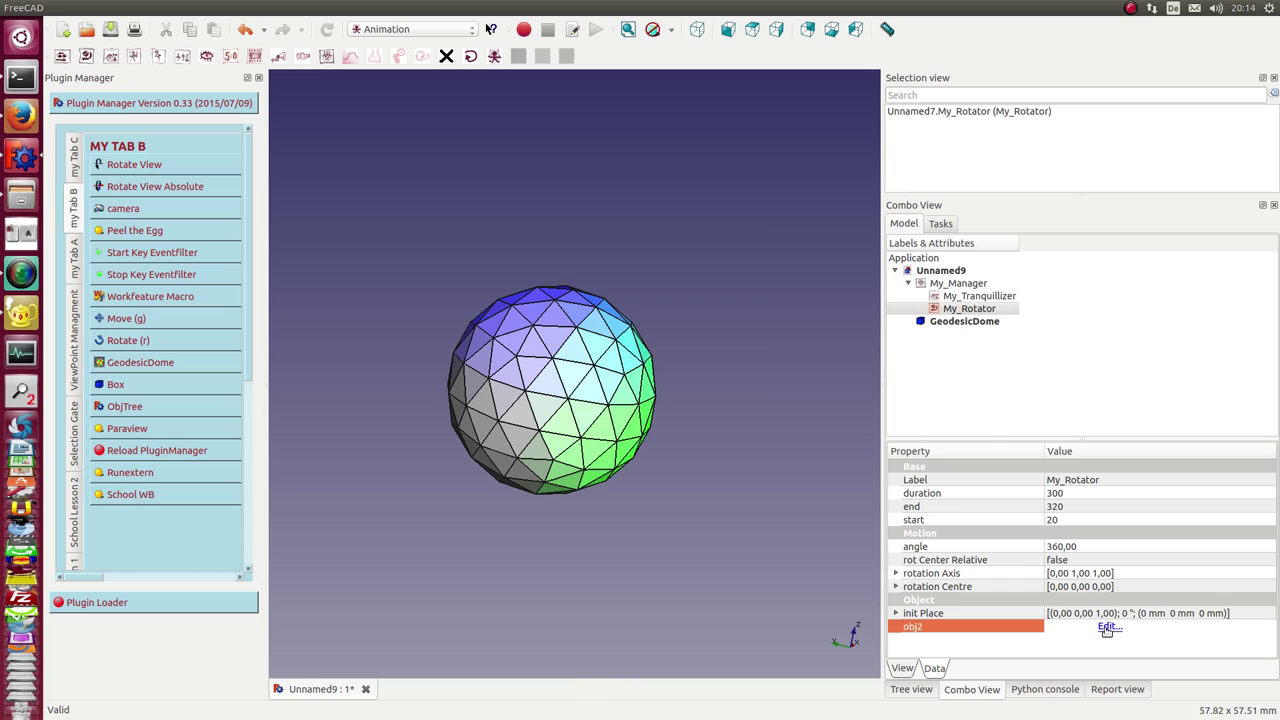
pyautogui.click(1108, 627)
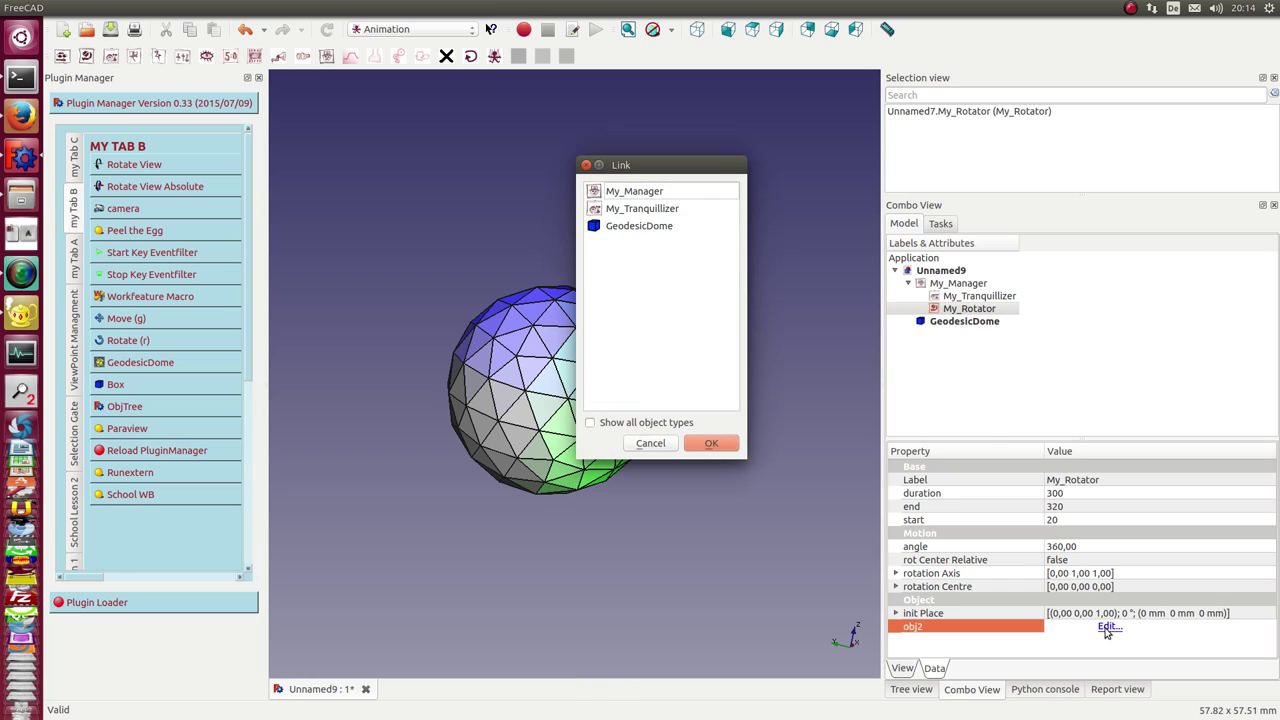
pyautogui.click(628, 228)
pyautogui.click(711, 444)
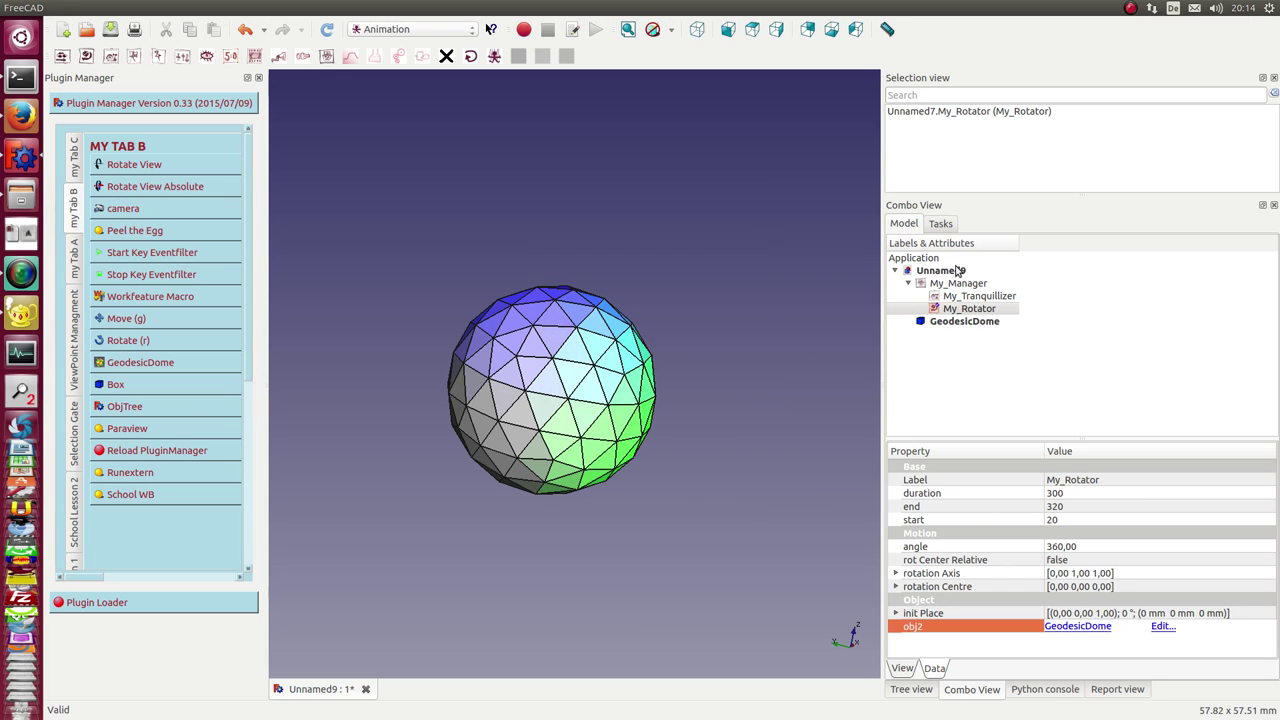
# Run My_Manager's rotation animation, orbit to the dome's other side, and run it again.
pyautogui.doubleClick(956, 284)
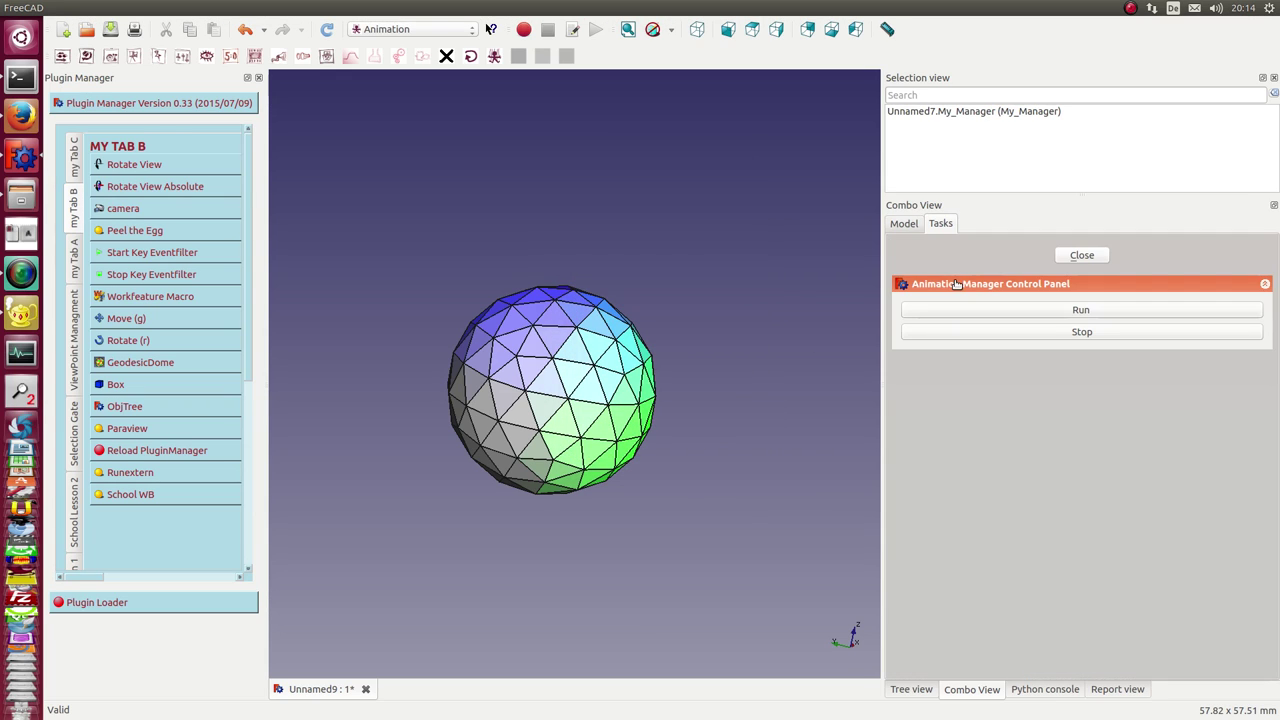
pyautogui.click(1013, 316)
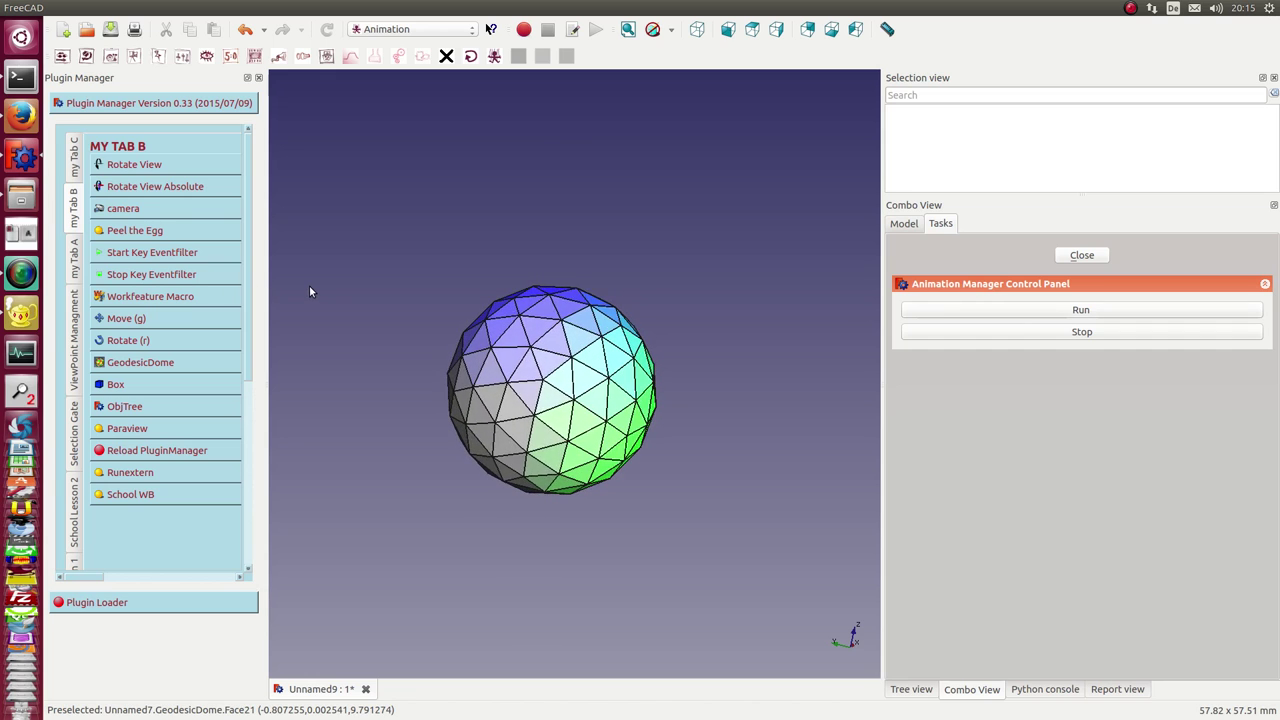
pyautogui.moveTo(326, 331); pyautogui.dragTo(457, 416, button='middle')
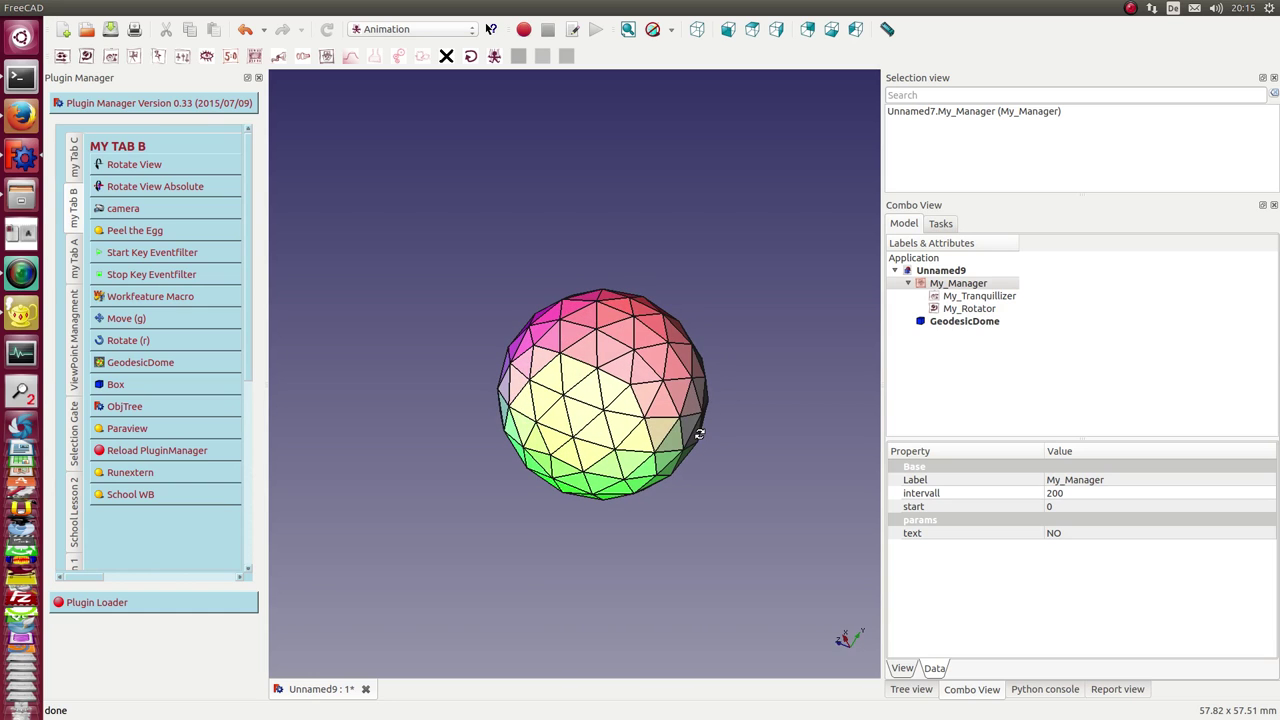
pyautogui.doubleClick(970, 284)
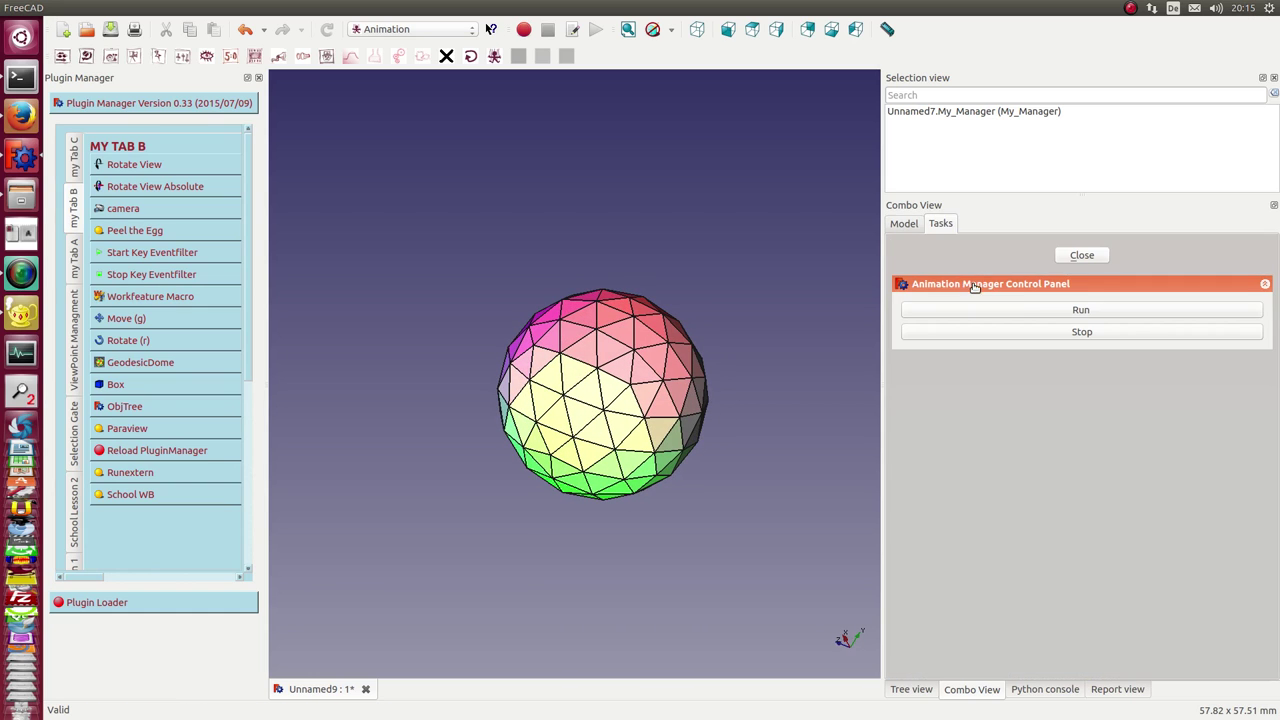
pyautogui.click(1023, 313)
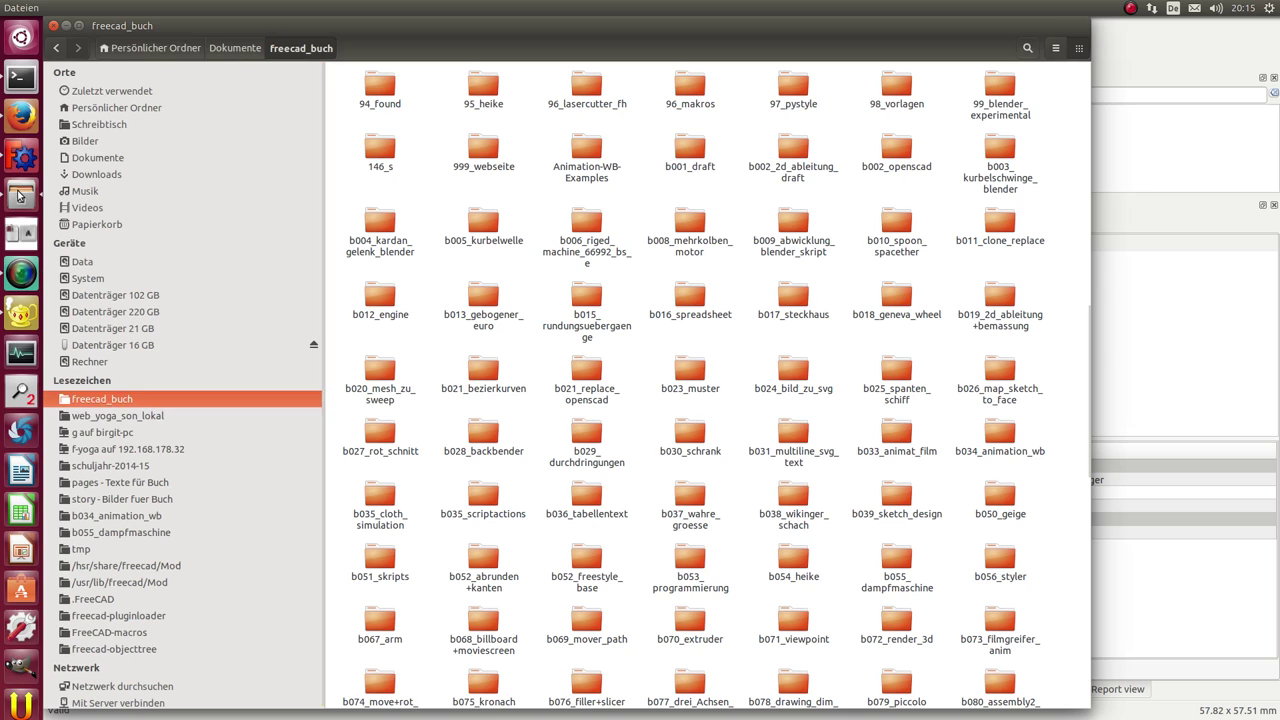
# Open the Schreibtisch folder and scroll through its FreeCAD files, scripts and images.
pyautogui.click(99, 124)
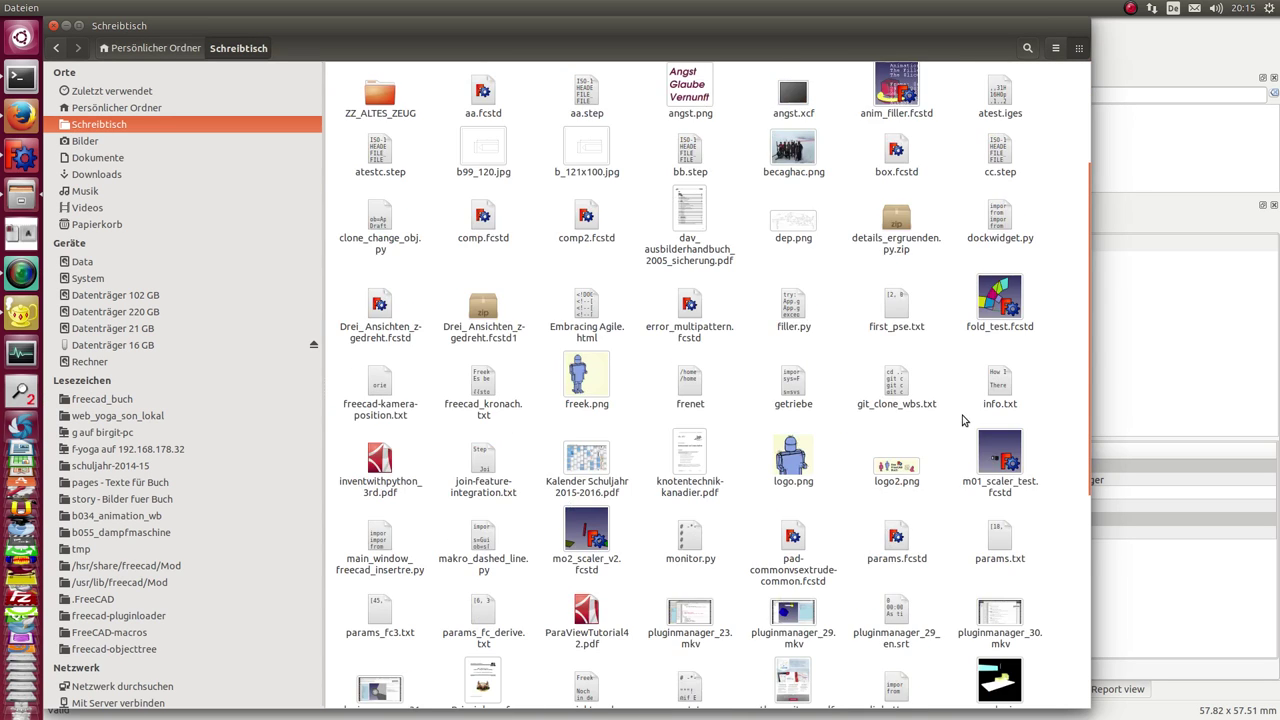
pyautogui.scroll(-5, 962, 420)
pyautogui.scroll(-1, 955, 435)
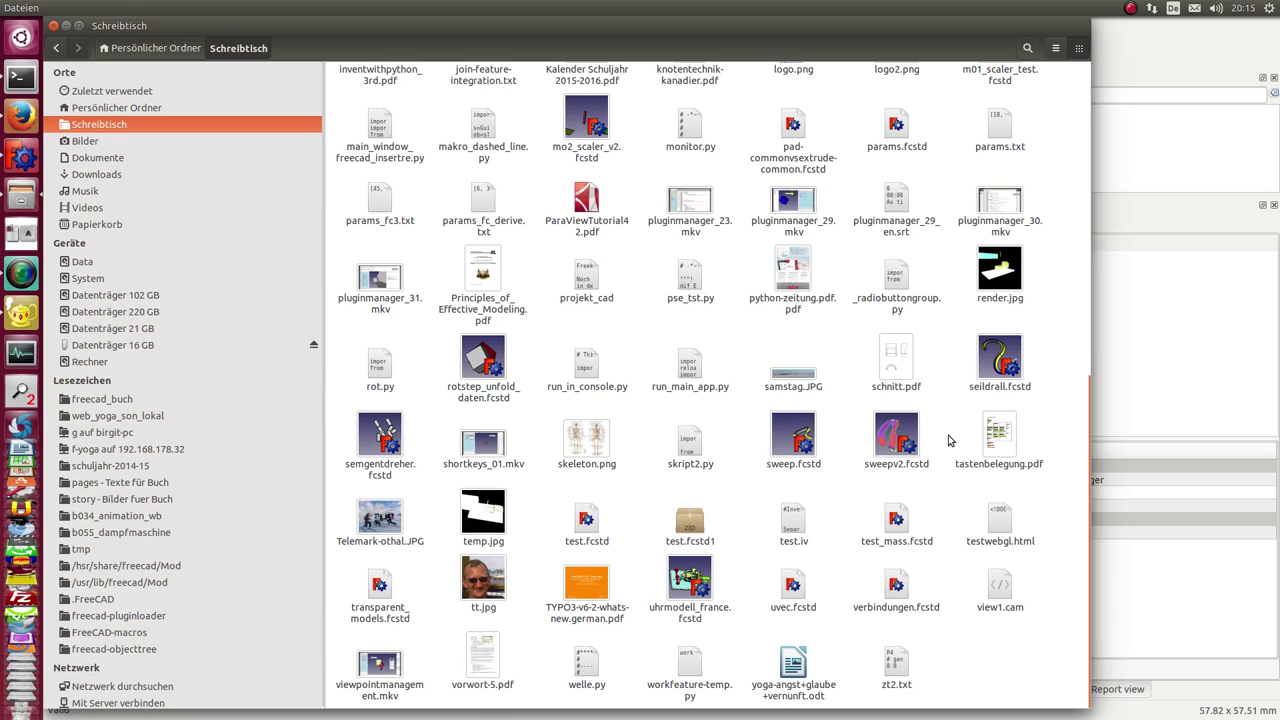